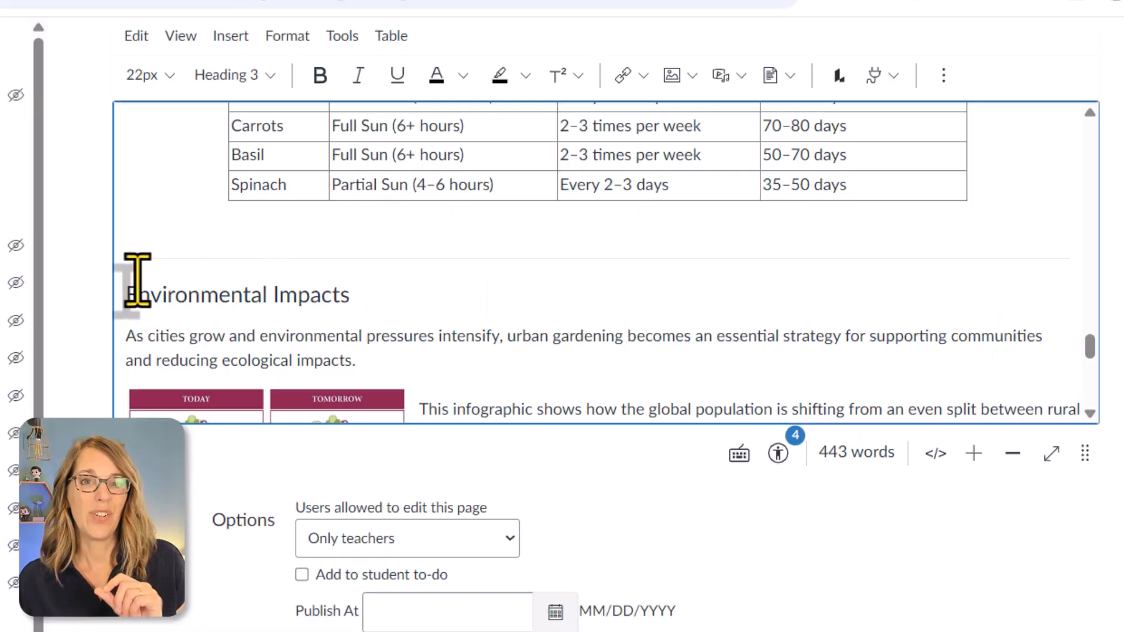
Insert a 3x3 table on the blank line below the plant care table, and delete that new table.
left_click(126, 229)
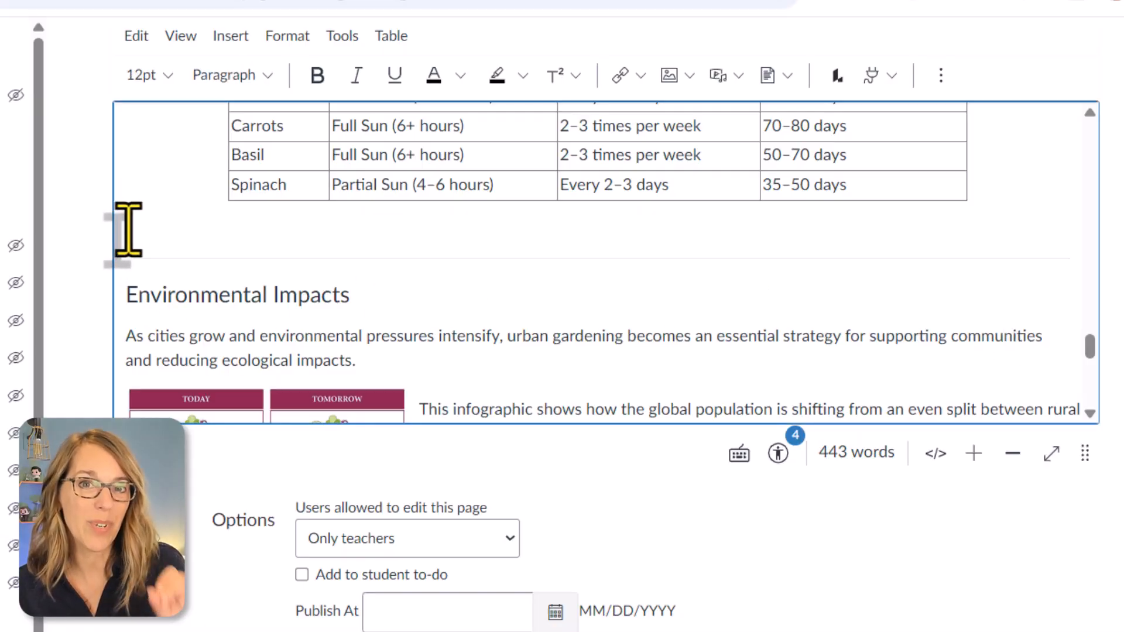
left_click(237, 41)
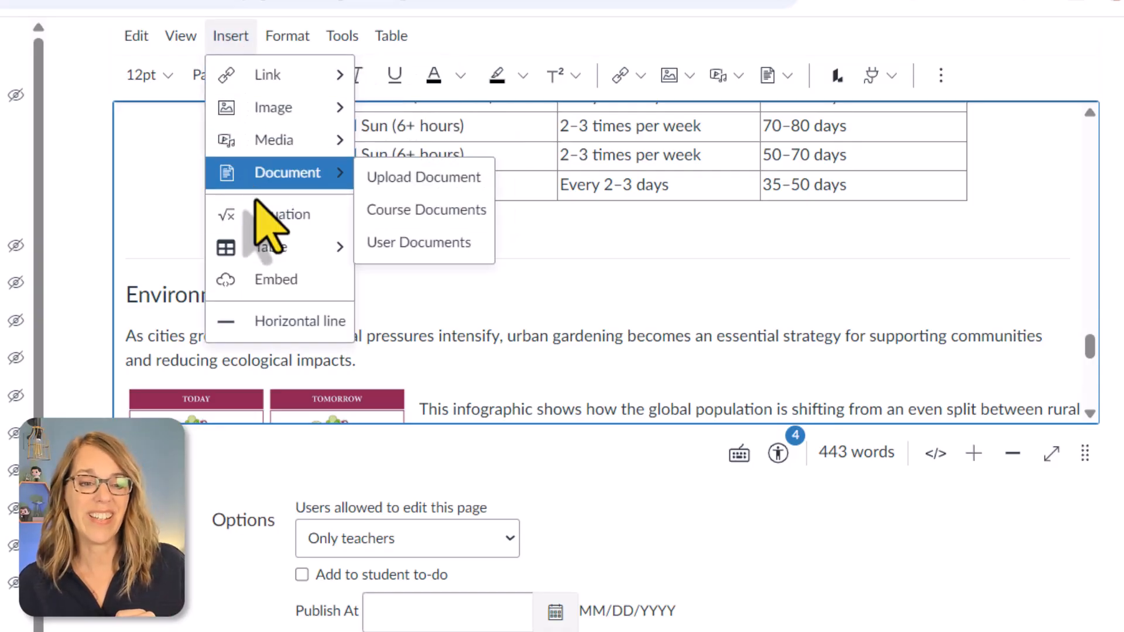
mouse_move(261, 248)
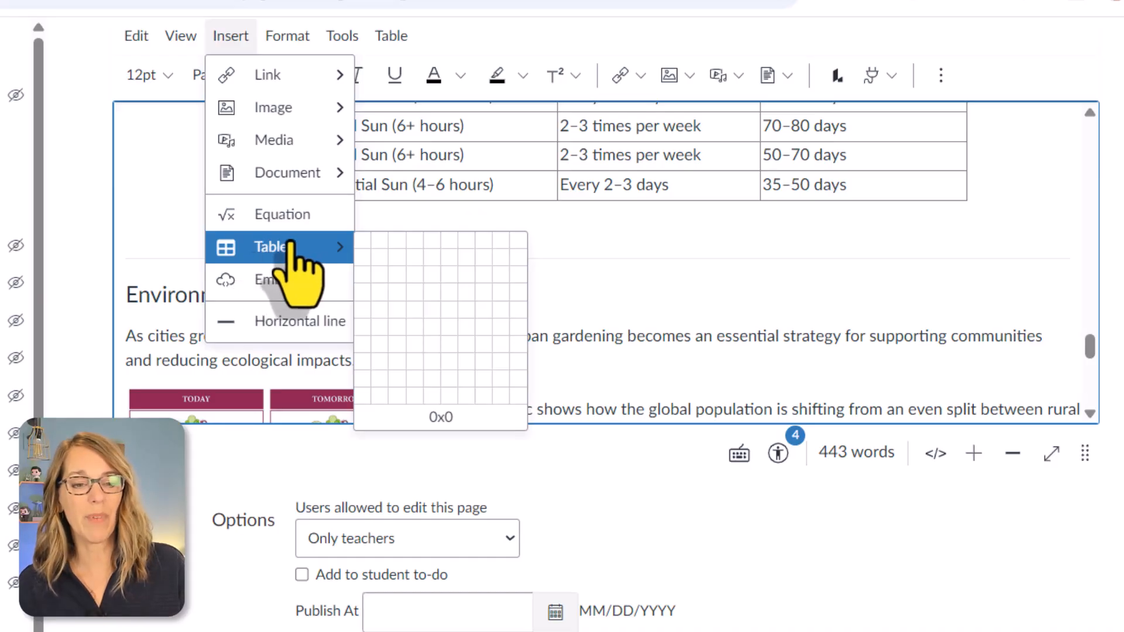
left_click(404, 275)
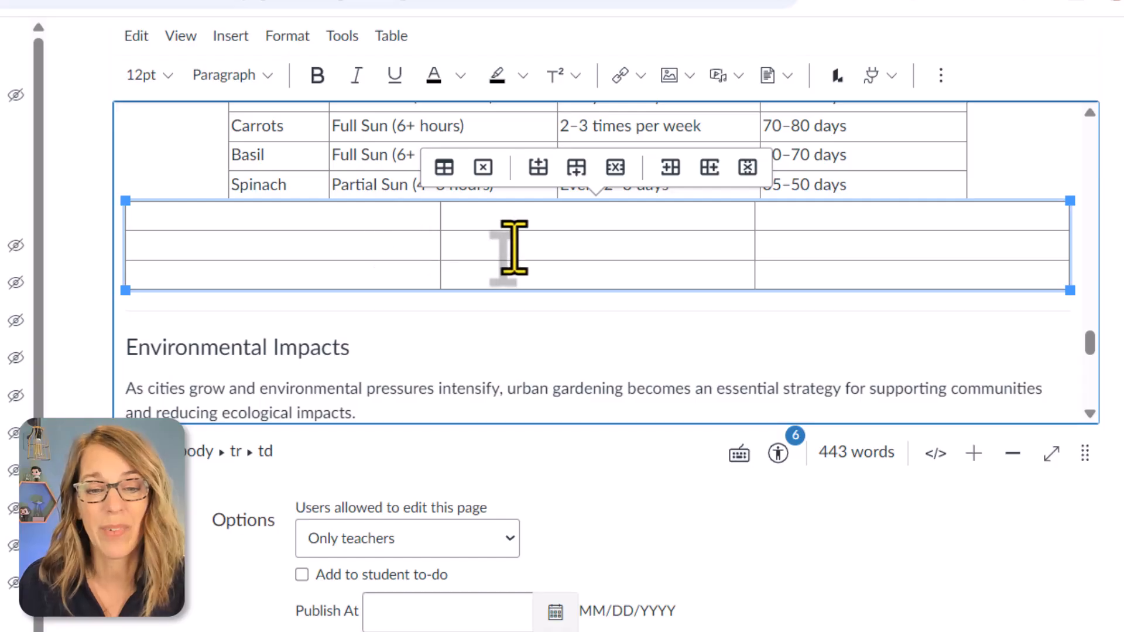
left_click(484, 168)
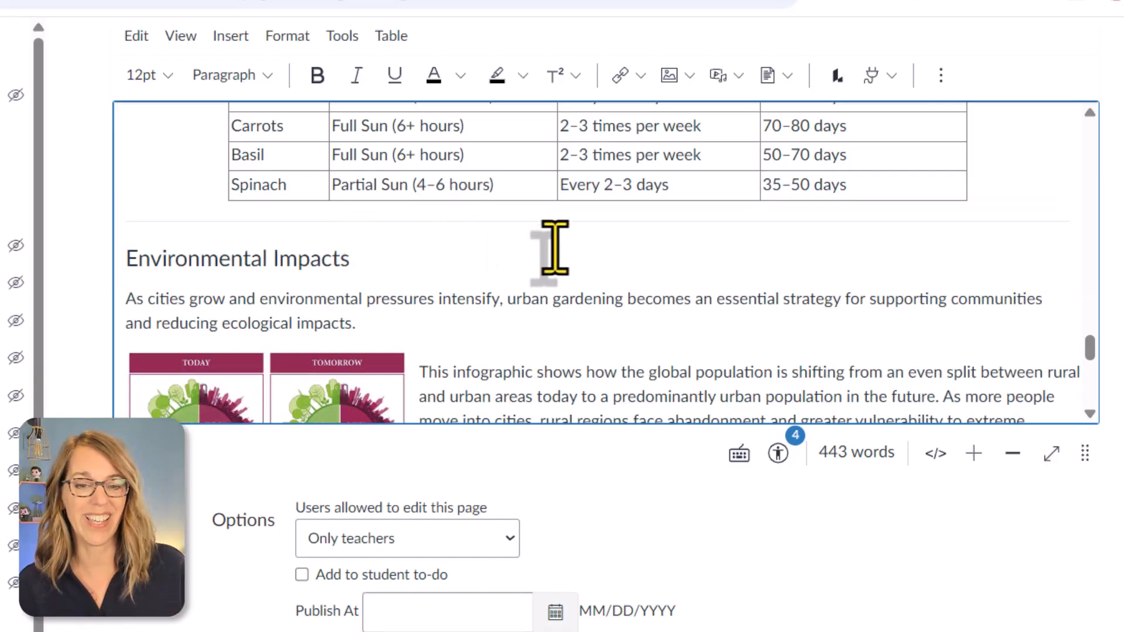
Run the Accessibility Checker on the page and go to the missing caption issue of the plant care table.
scroll(554, 249, "up", 4)
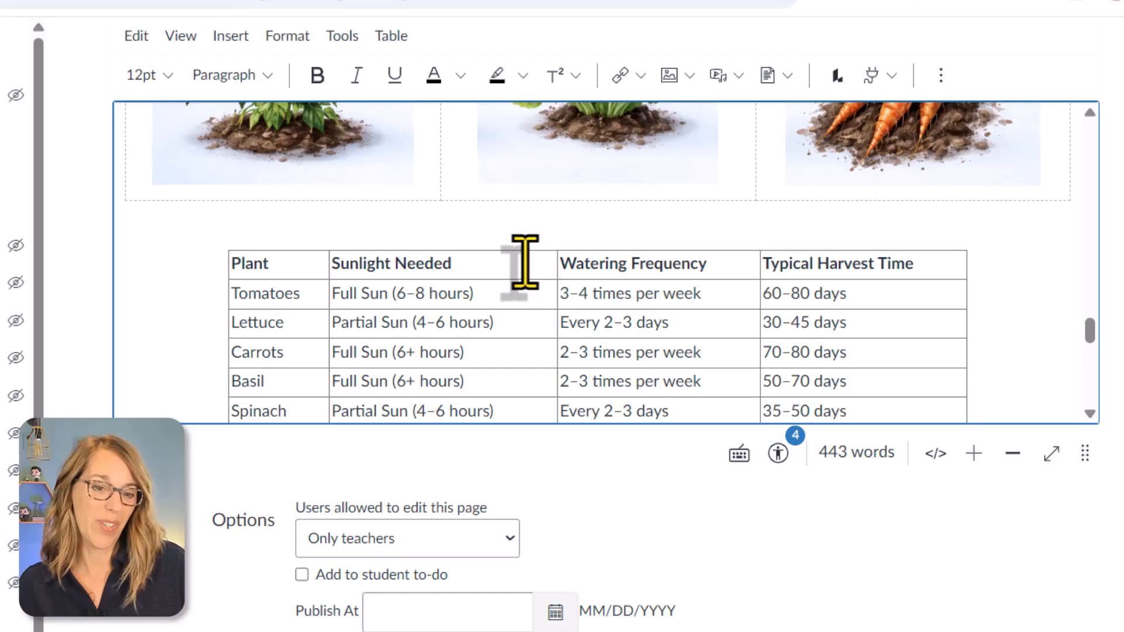
scroll(525, 264, "down", 2)
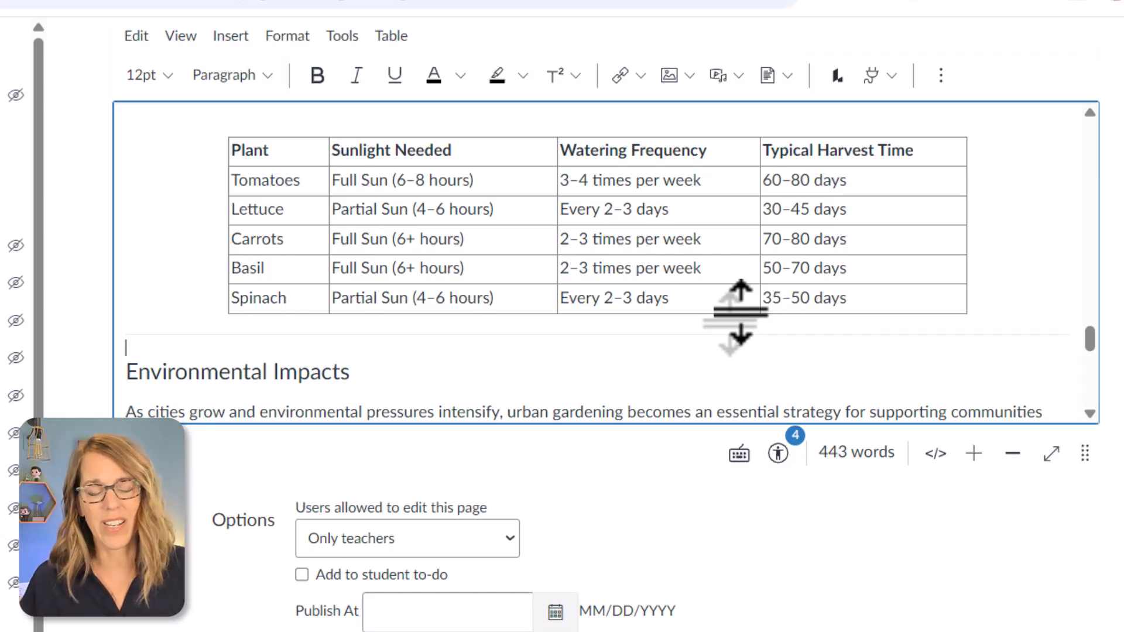
left_click(779, 454)
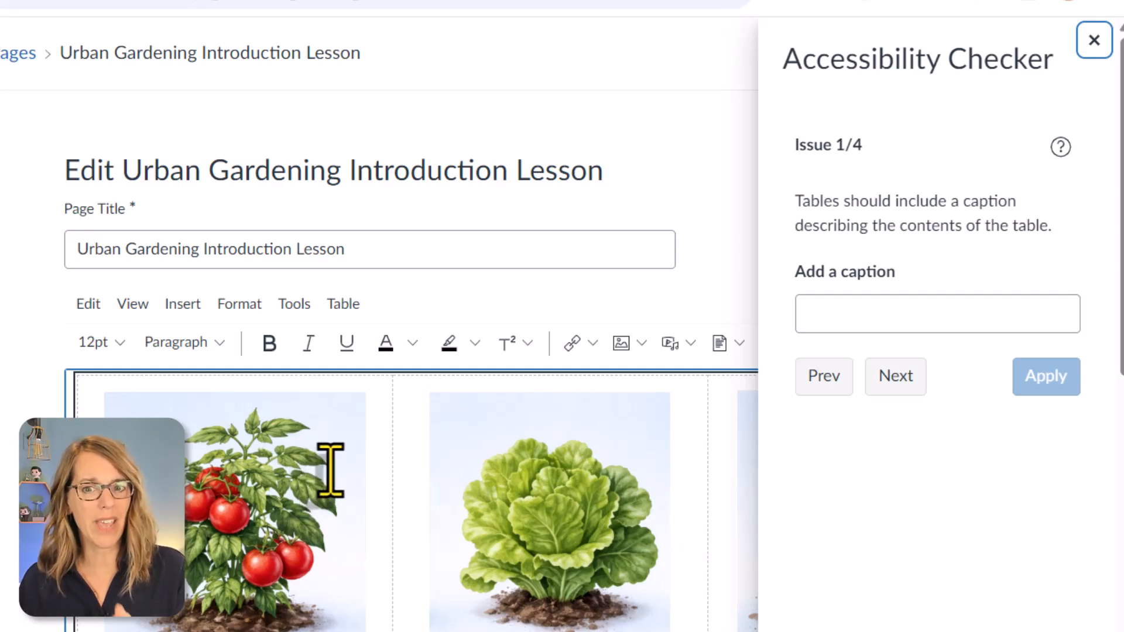
left_click(899, 378)
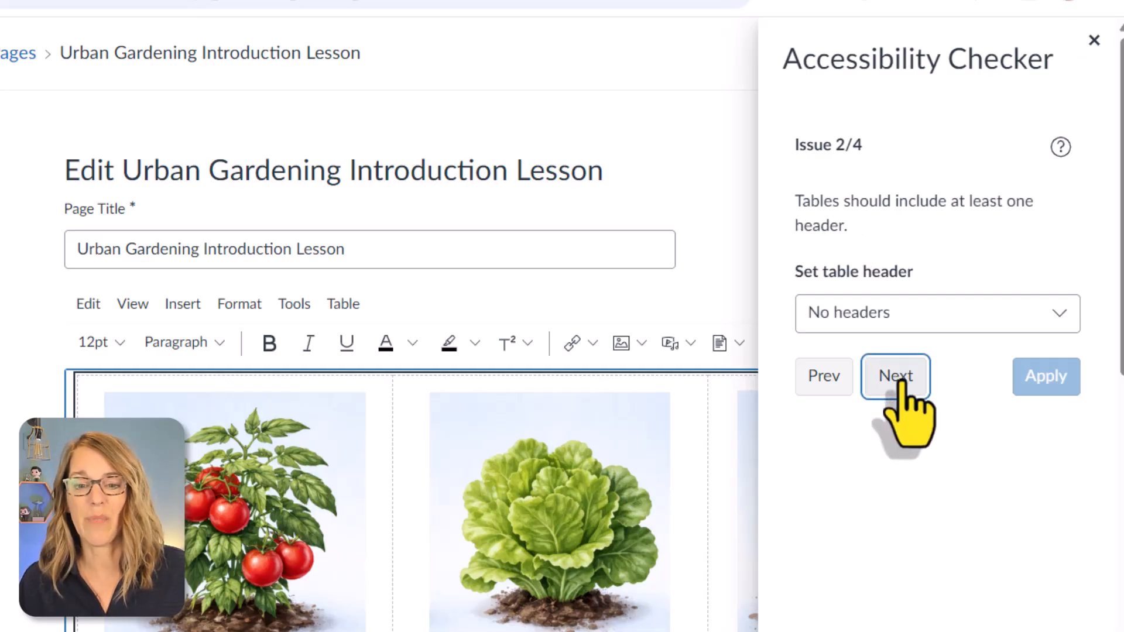
left_click(900, 378)
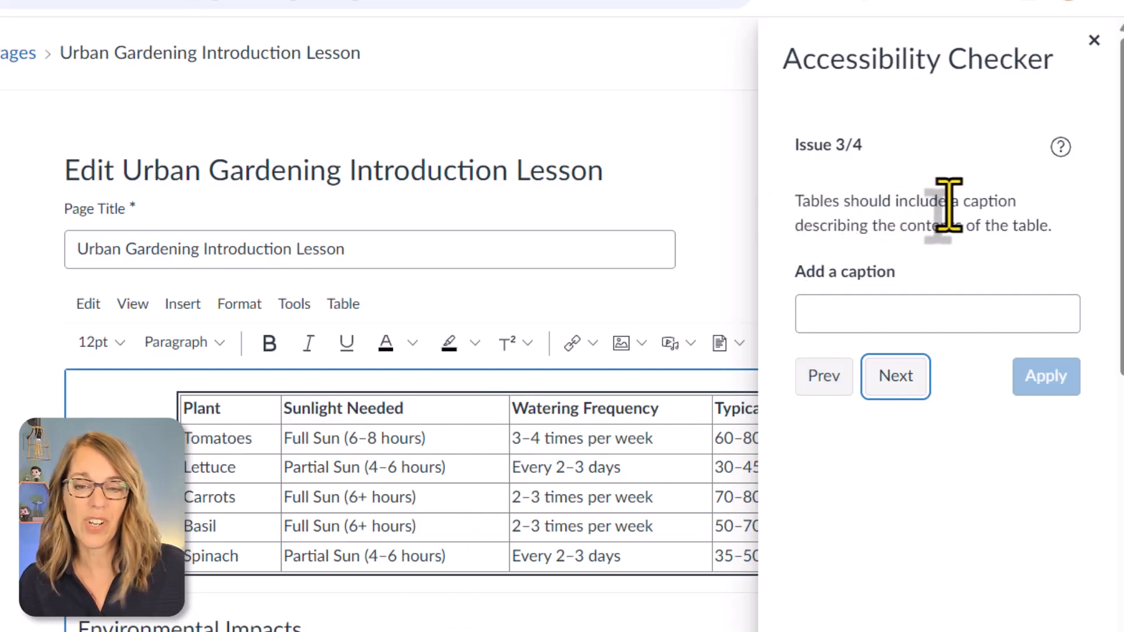
Add the caption "Care Instructions" to the plant care table and apply it.
left_click(835, 315)
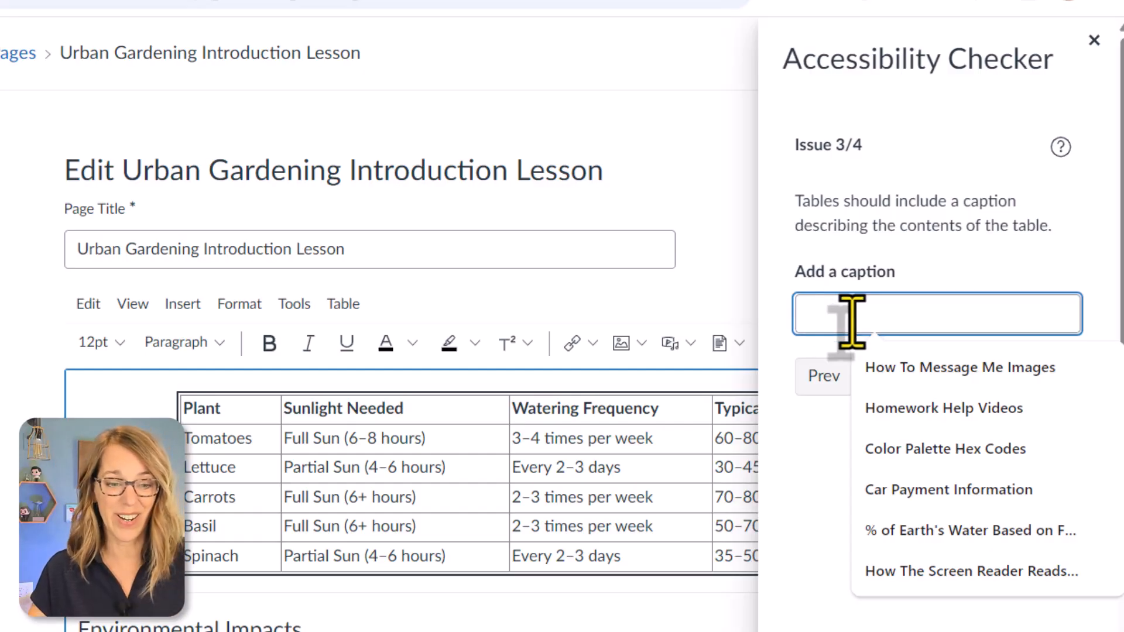
type("Care Inst")
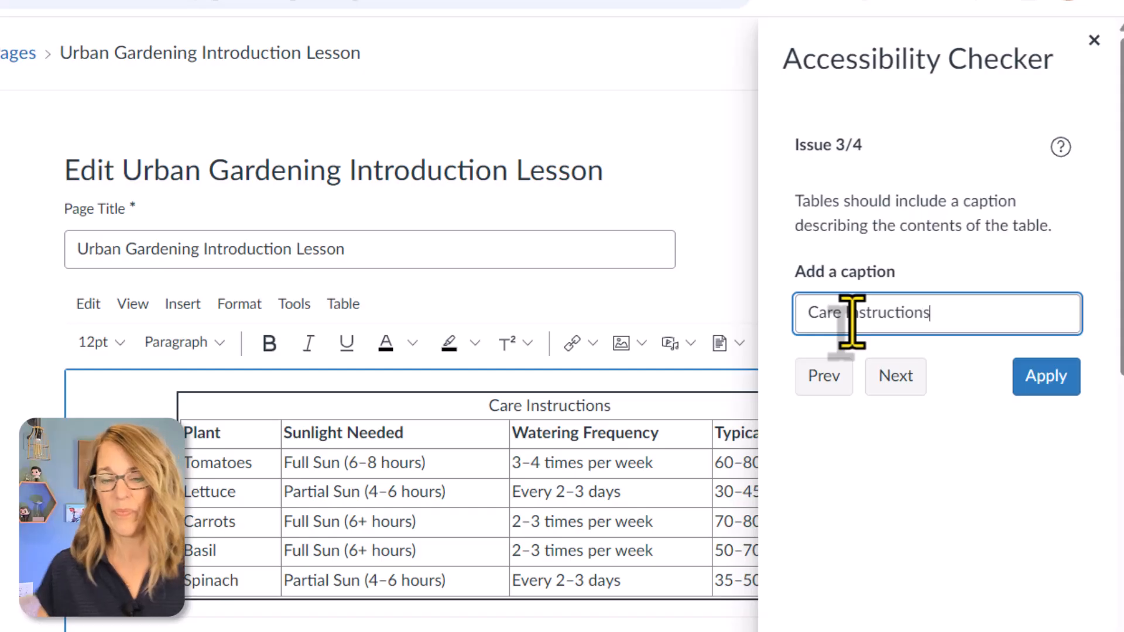
type("ructions")
left_click(1048, 378)
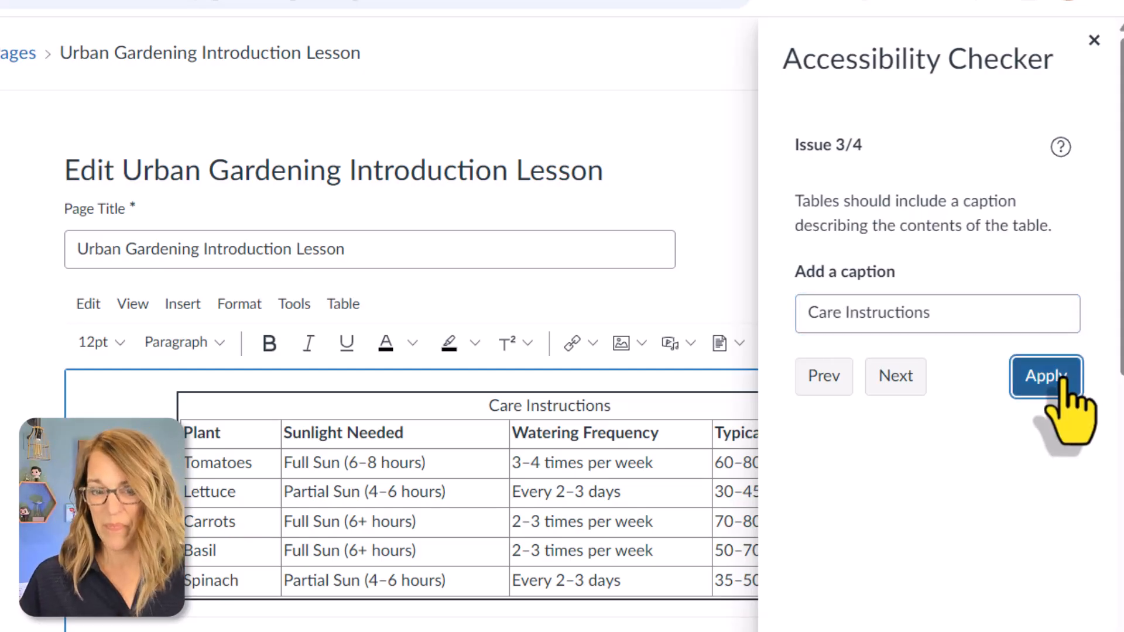
Set the plant care table's header to Header row, apply the fix, and close the Accessibility Checker.
scroll(609, 504, "down", 2)
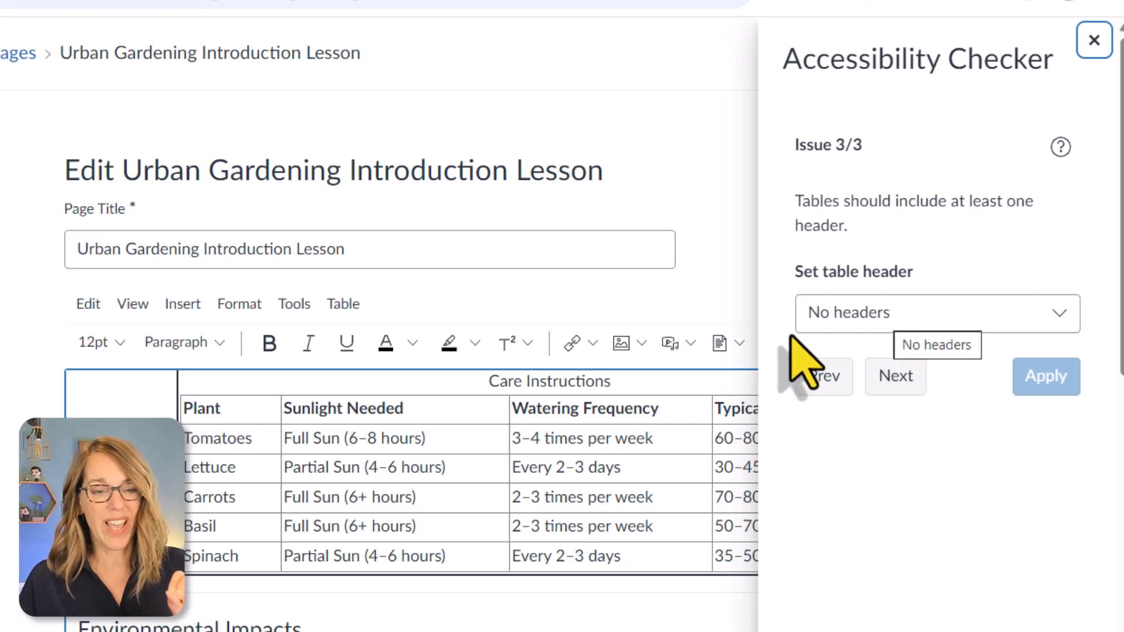
left_click(1058, 317)
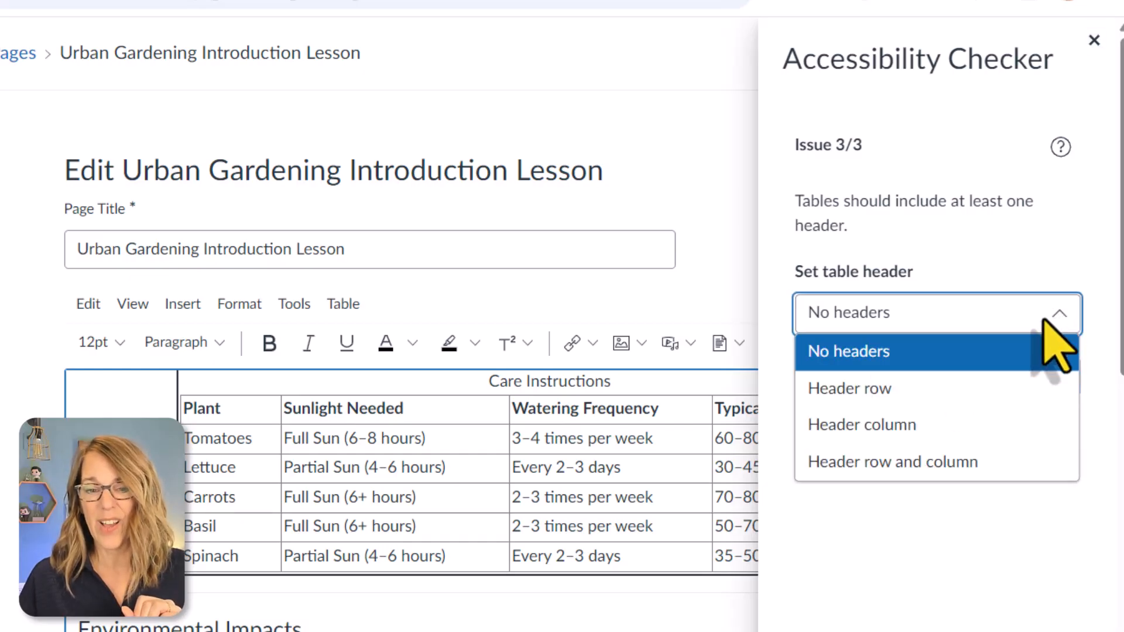
left_click(868, 391)
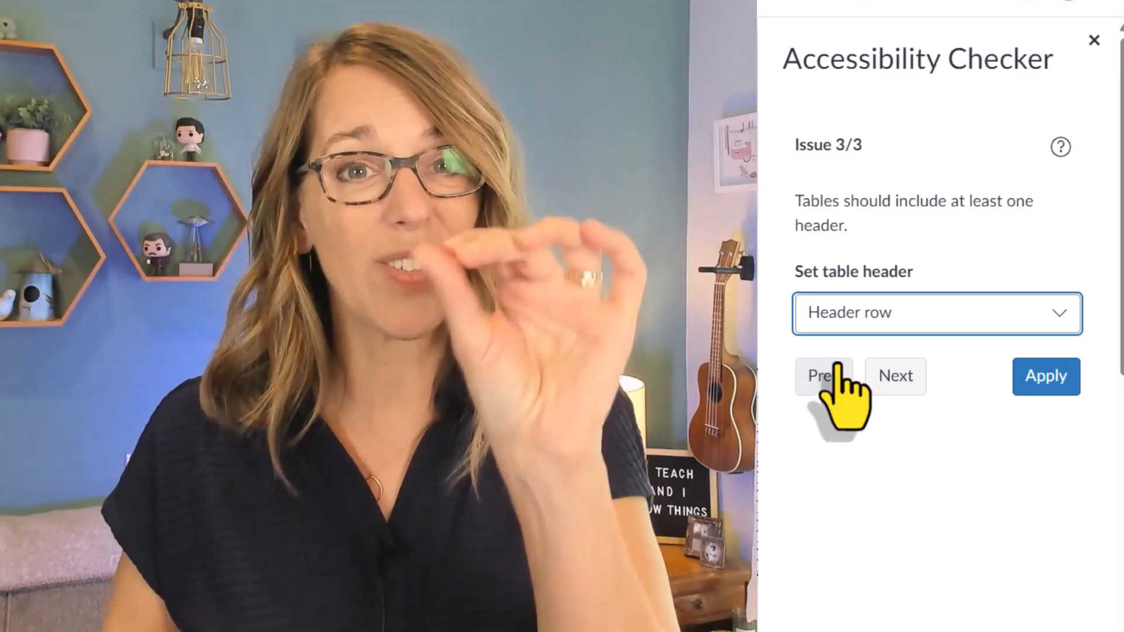
left_click(1047, 378)
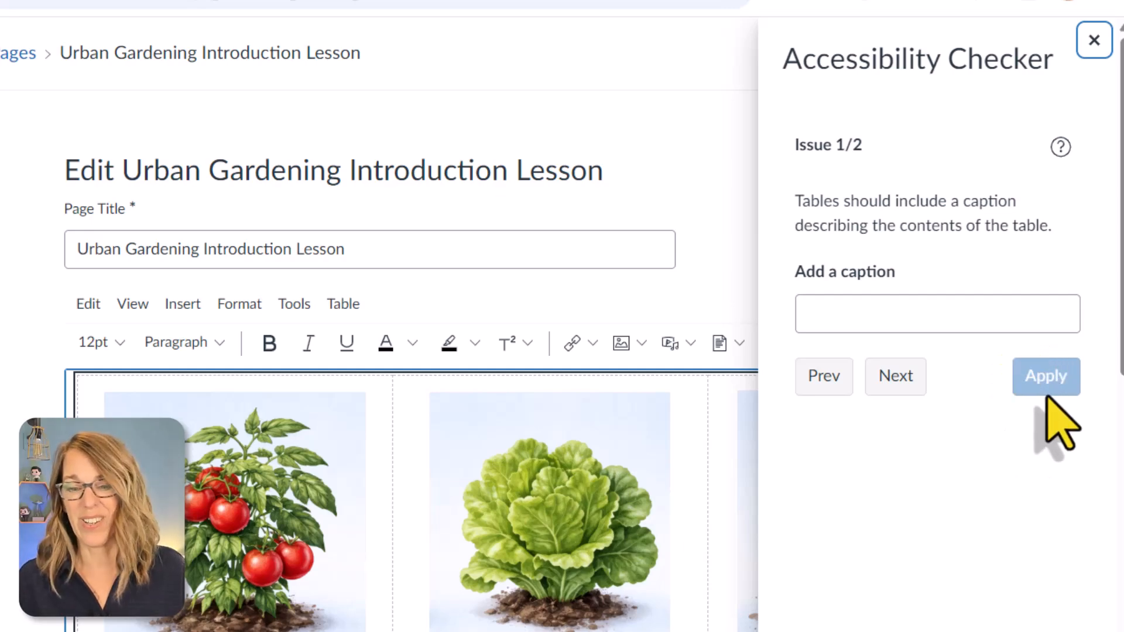
left_click(1094, 41)
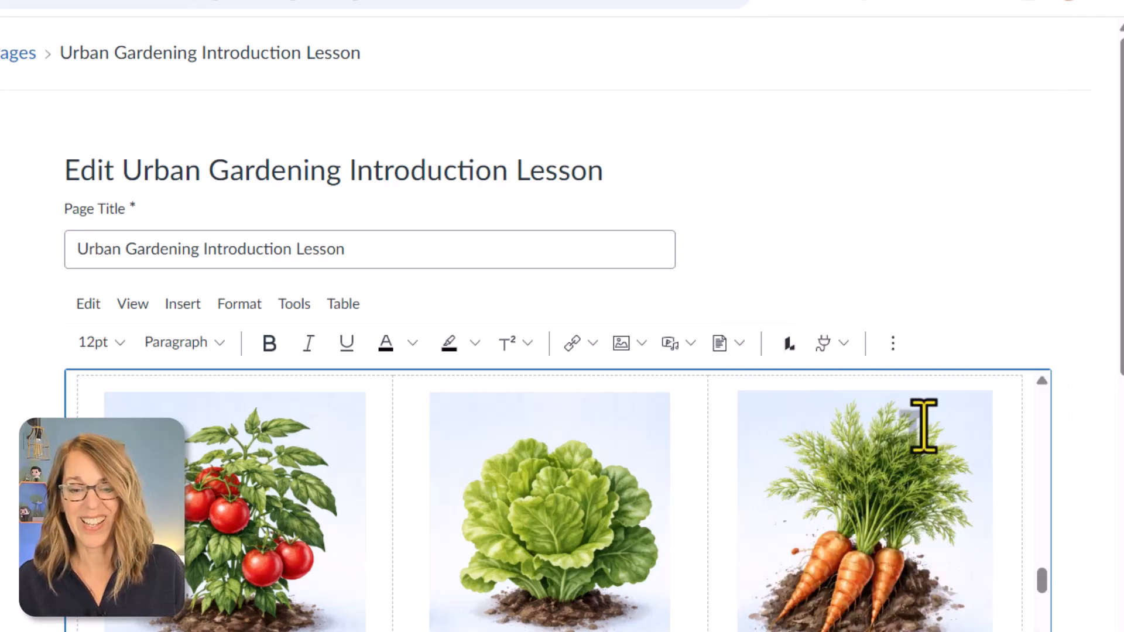
Switch the page to its HTML code and locate the opening table tag of the three-image layout table.
scroll(921, 427, "down", 3)
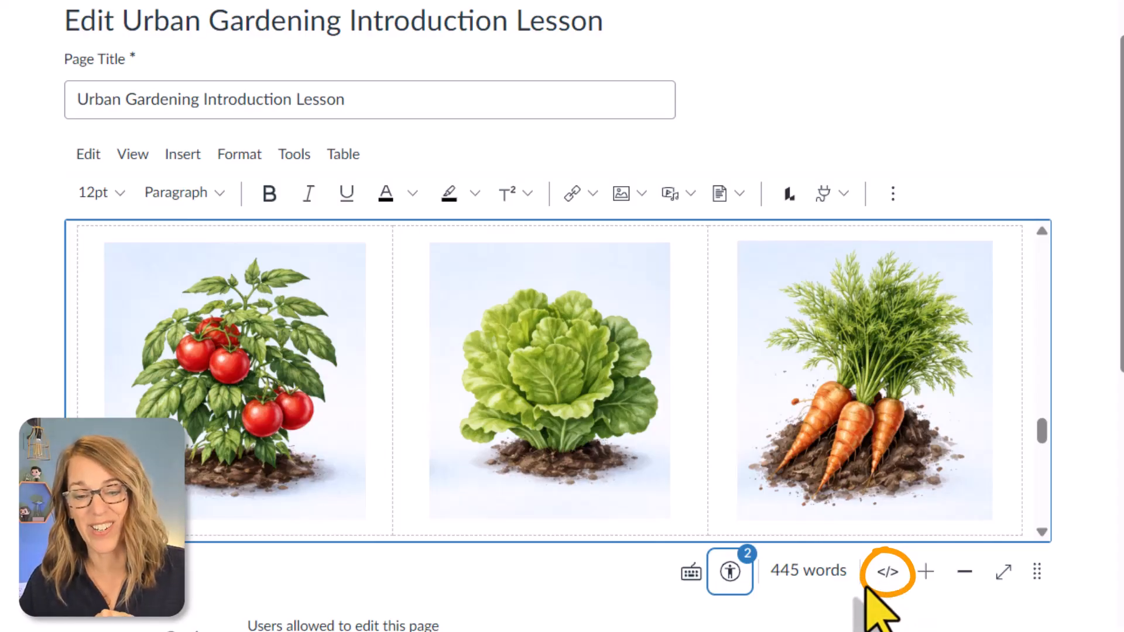
left_click(887, 572)
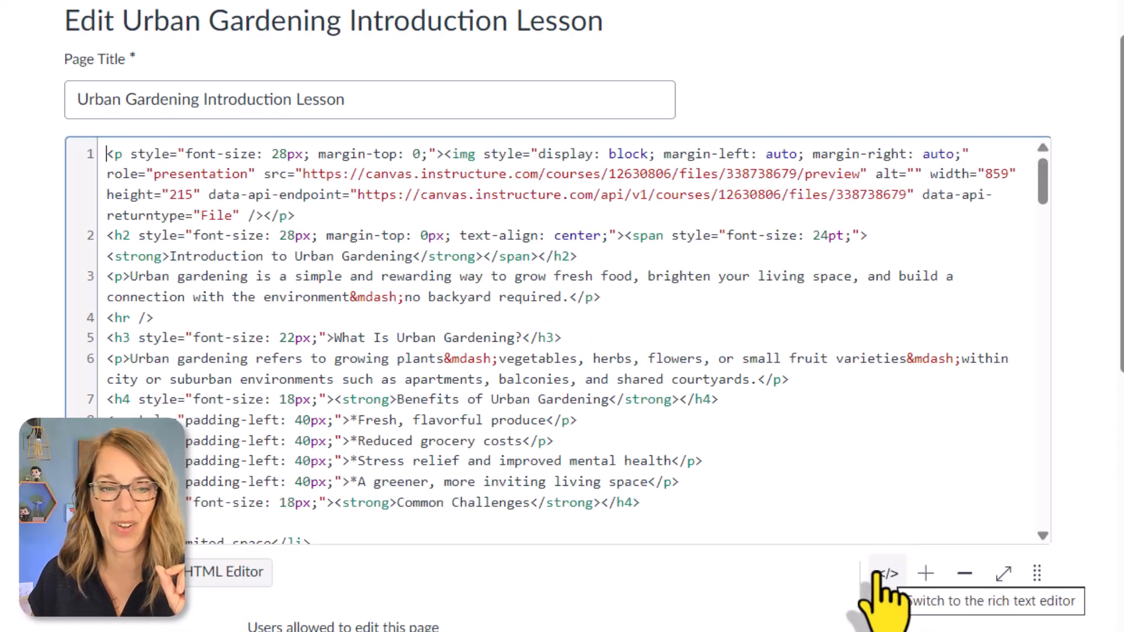
scroll(741, 314, "down", 3)
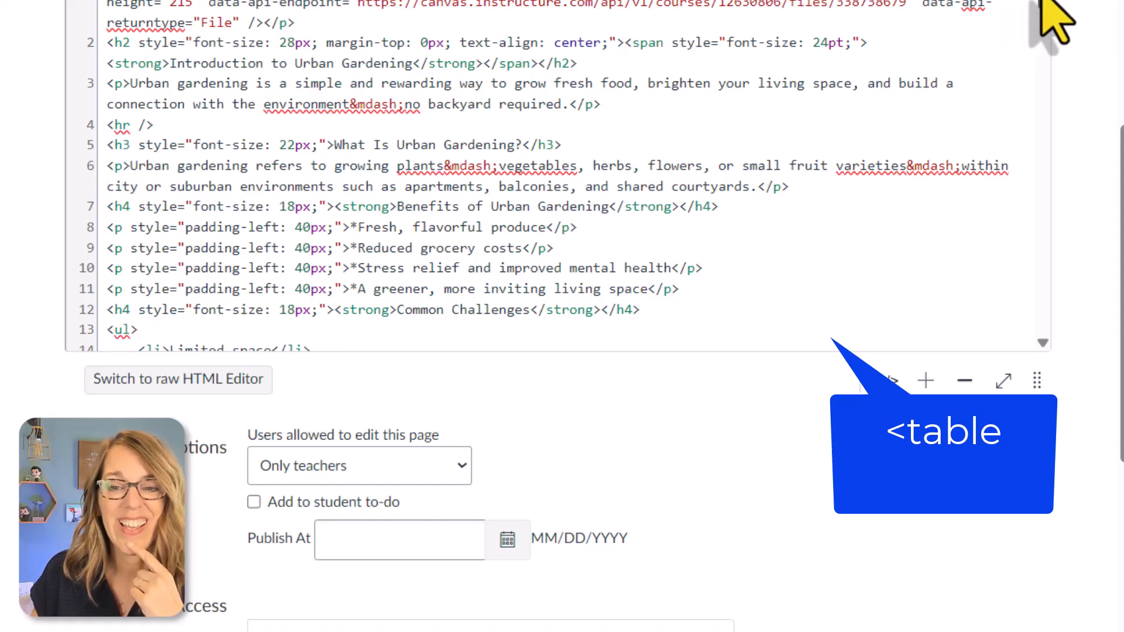
left_click_drag(1045, 2, 1074, 210)
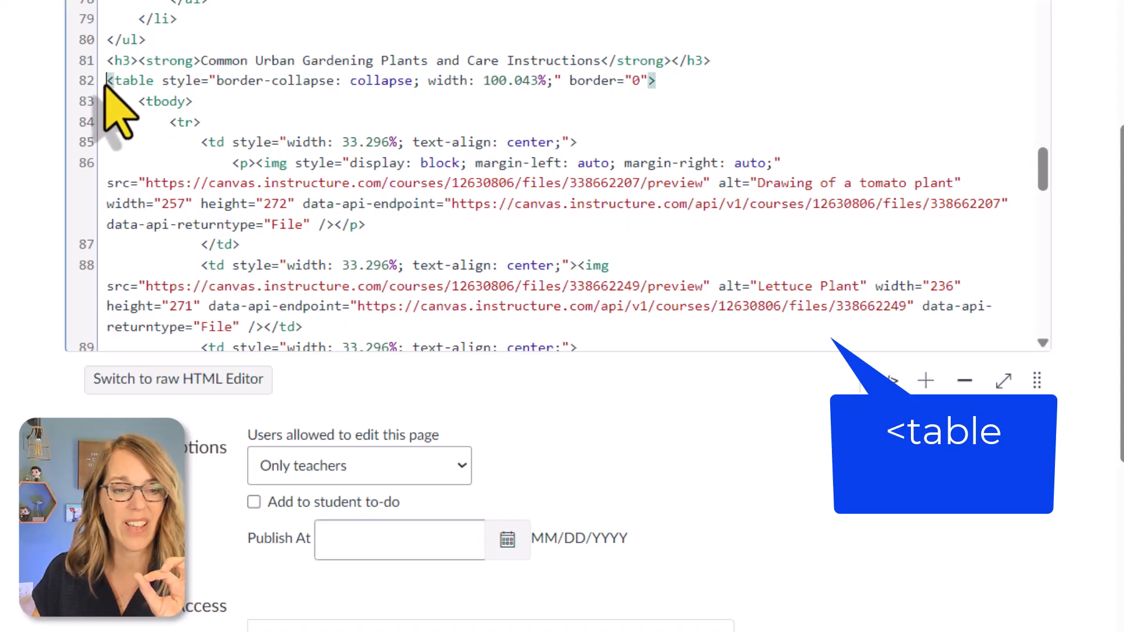
Copy the three-image layout table's complete HTML code, from its opening table tag through </table>.
left_click_drag(107, 82, 713, 321)
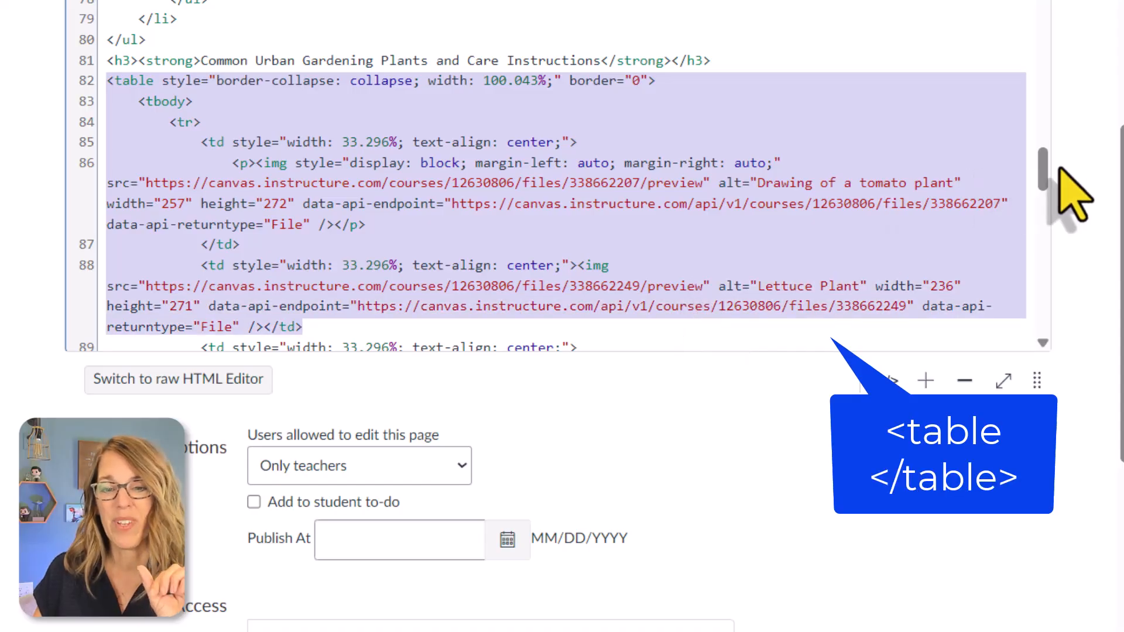
left_click_drag(1047, 174, 1050, 197)
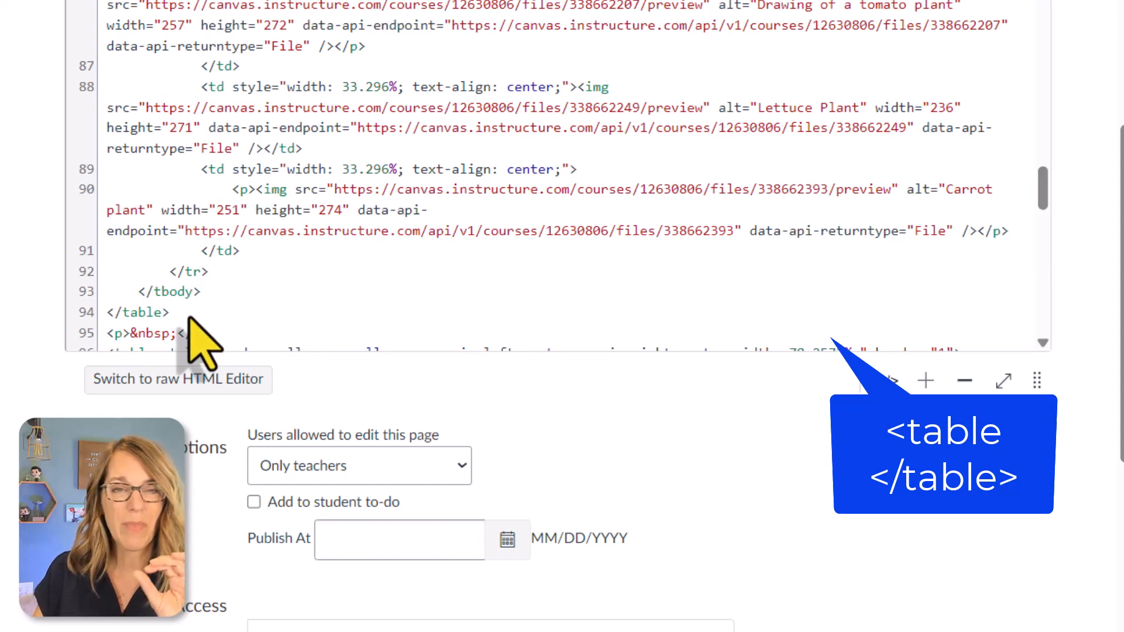
left_click_drag(170, 314, 107, 82)
scroll(374, 187, "down", 4)
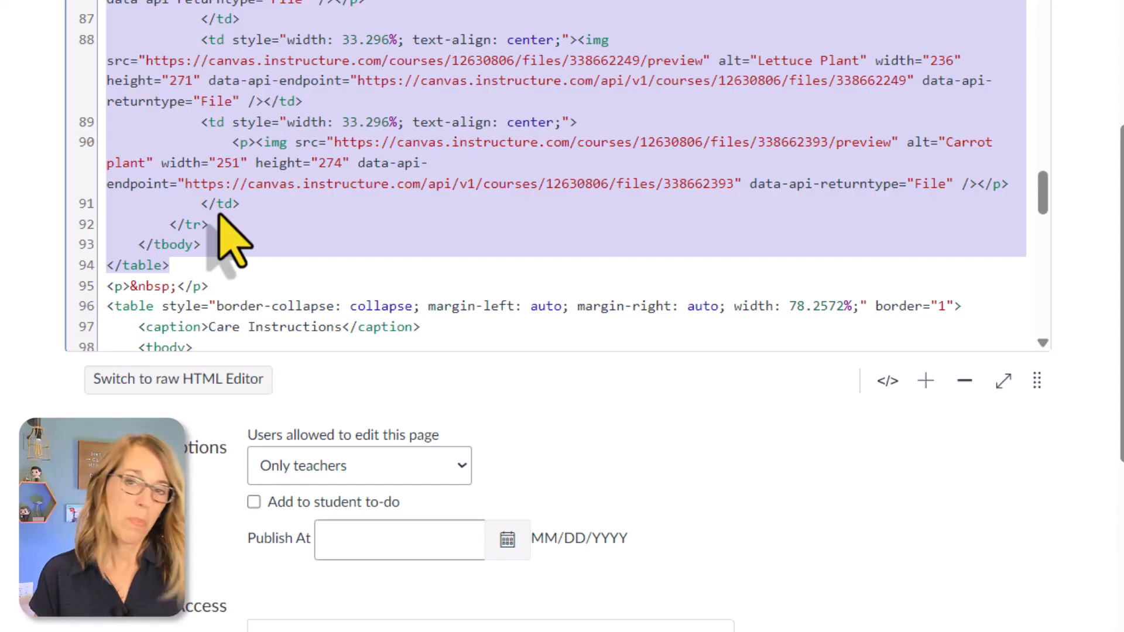
key("ctrl+c")
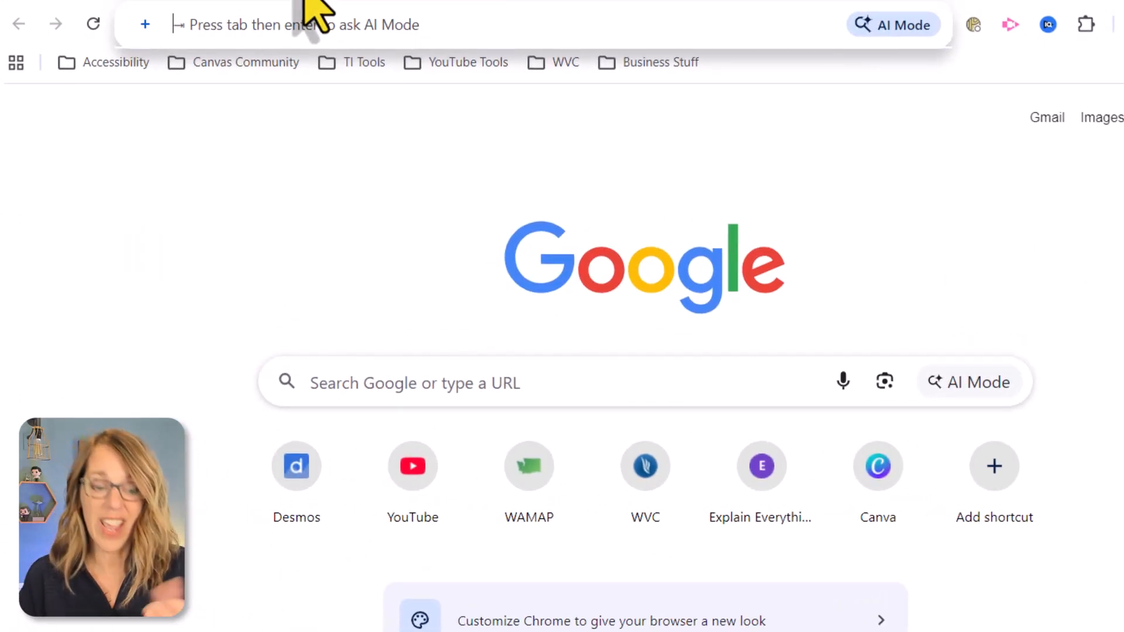
Switch to ChatGPT by opening chatgpt.com in a new browser tab.
type("chatp")
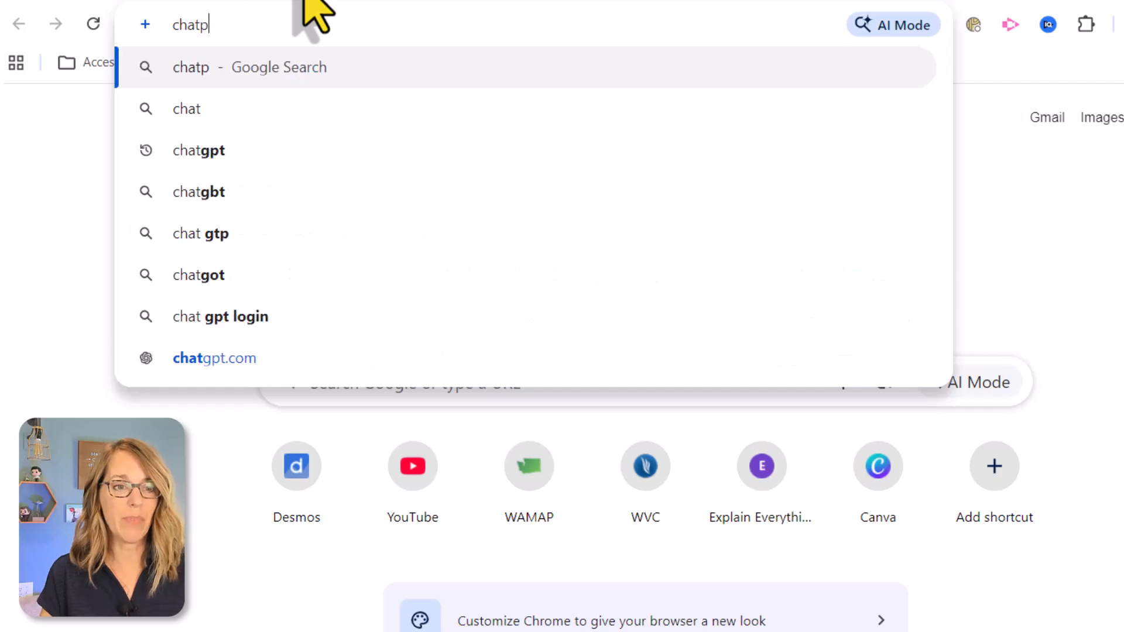
key("BackSpace")
type("gpt.co")
key("Return")
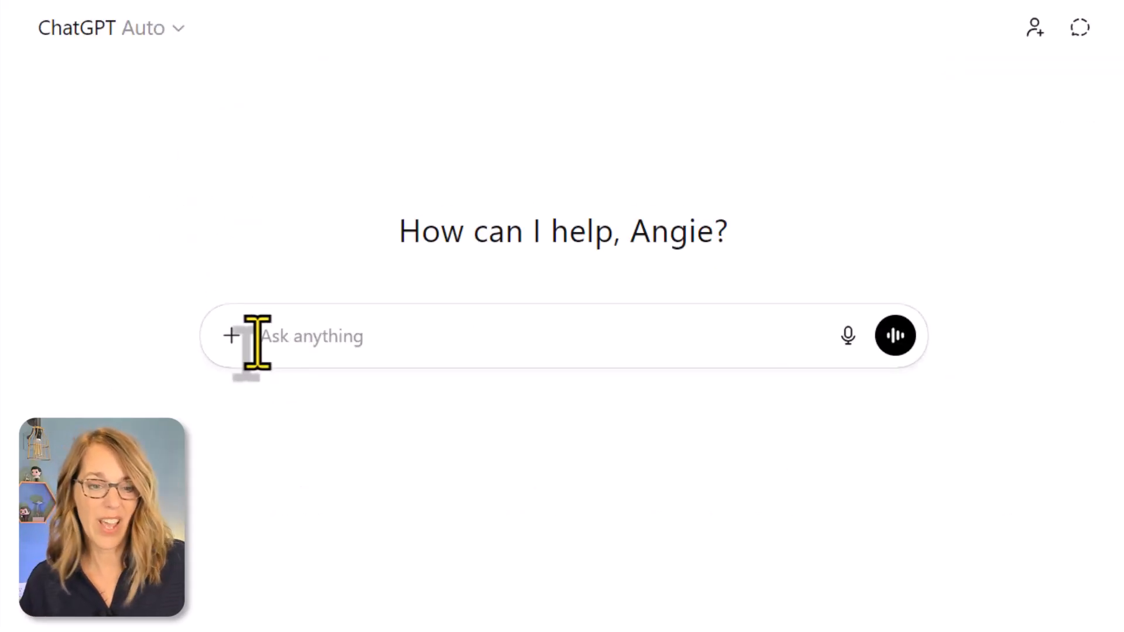
Write a prompt to change this html code so the design layout is the same (3 pictures spread out across the page width), but not using a table.
type("Can yo")
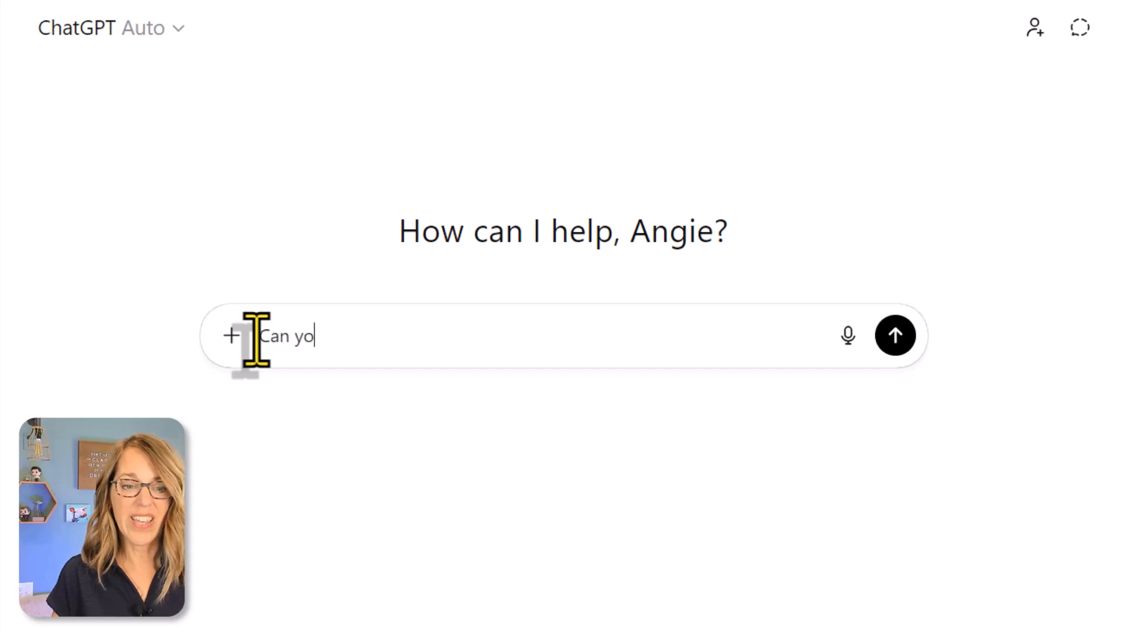
type("u change this ht")
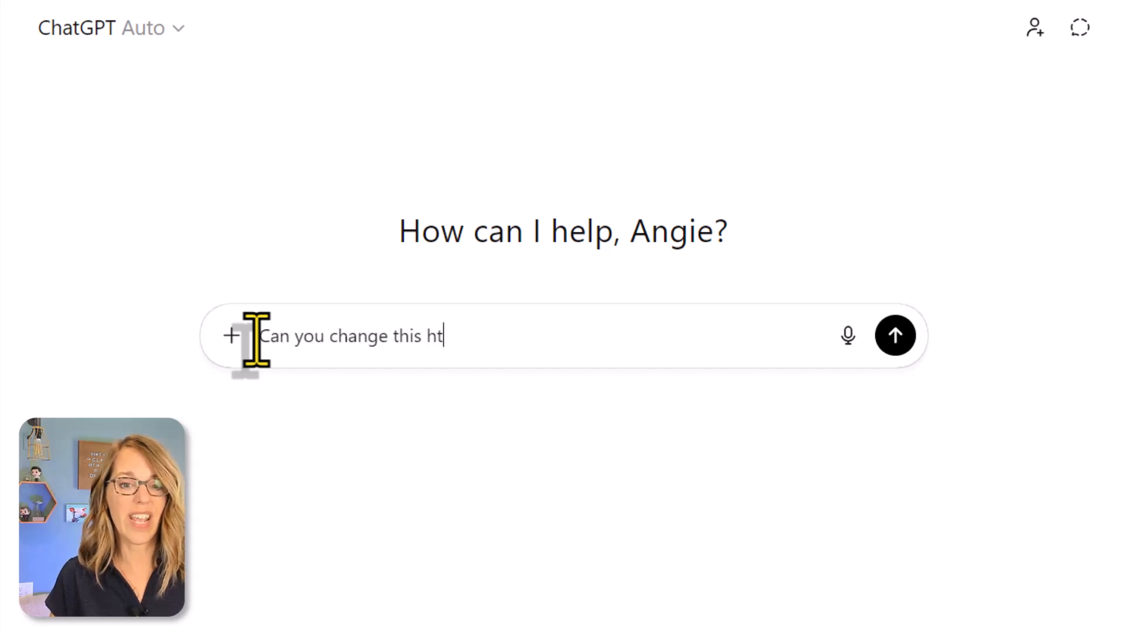
type("ml code so")
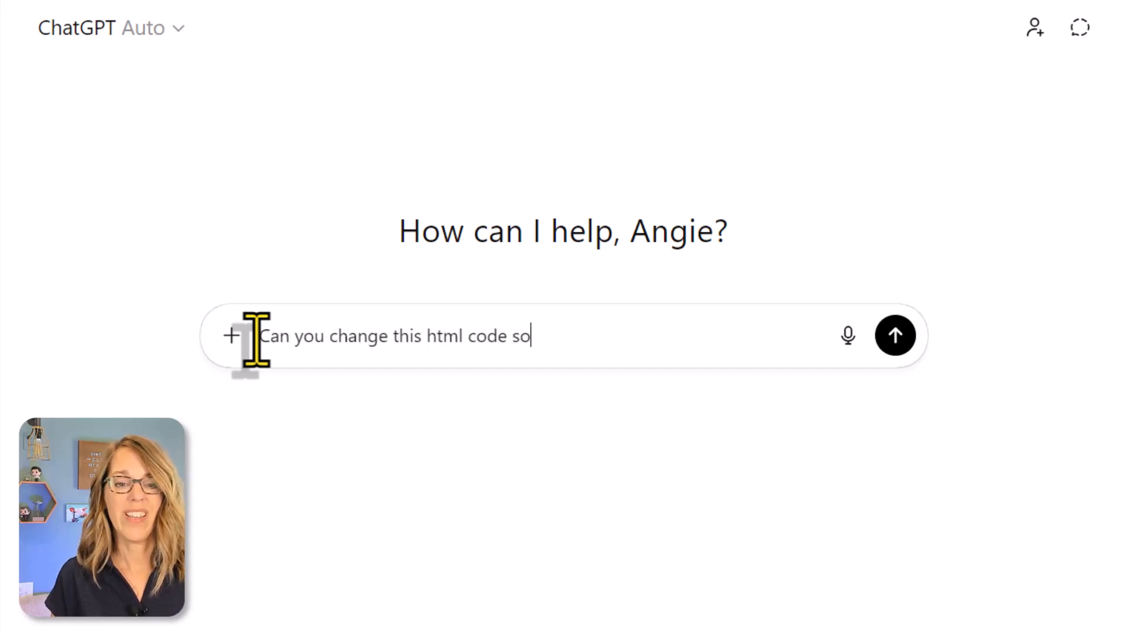
type(" the design ")
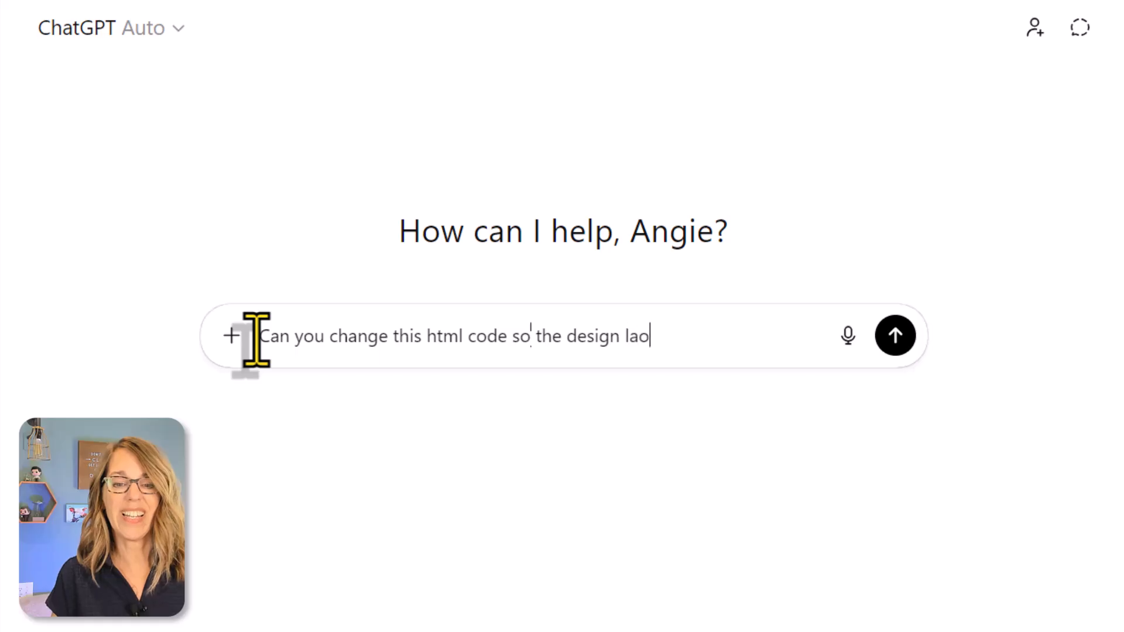
type("layout is ")
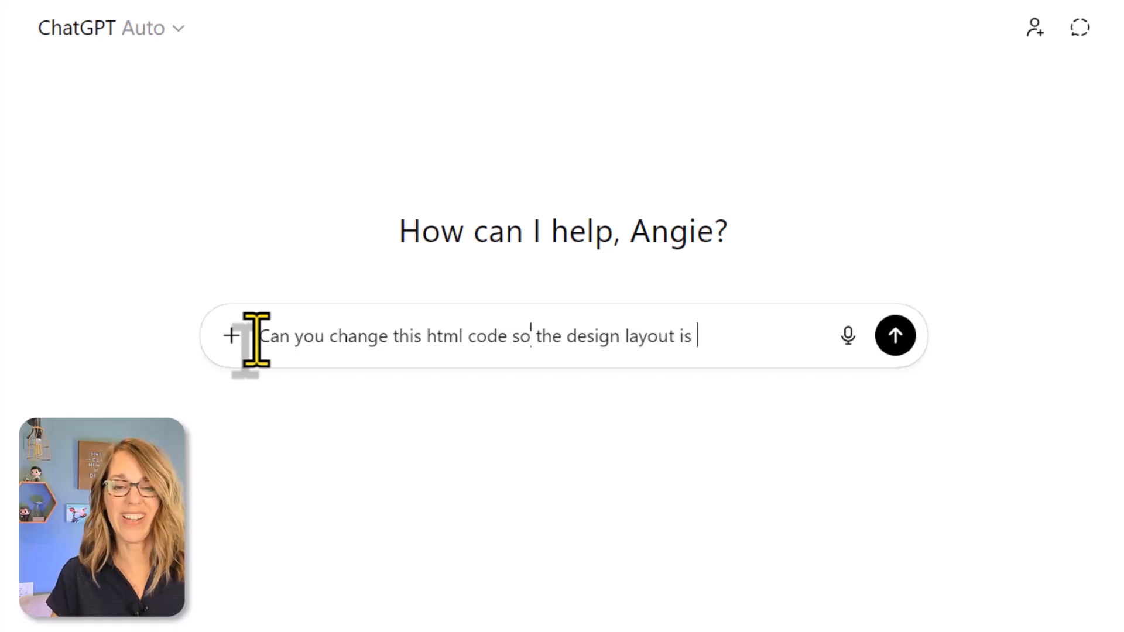
type("the same (3 pic")
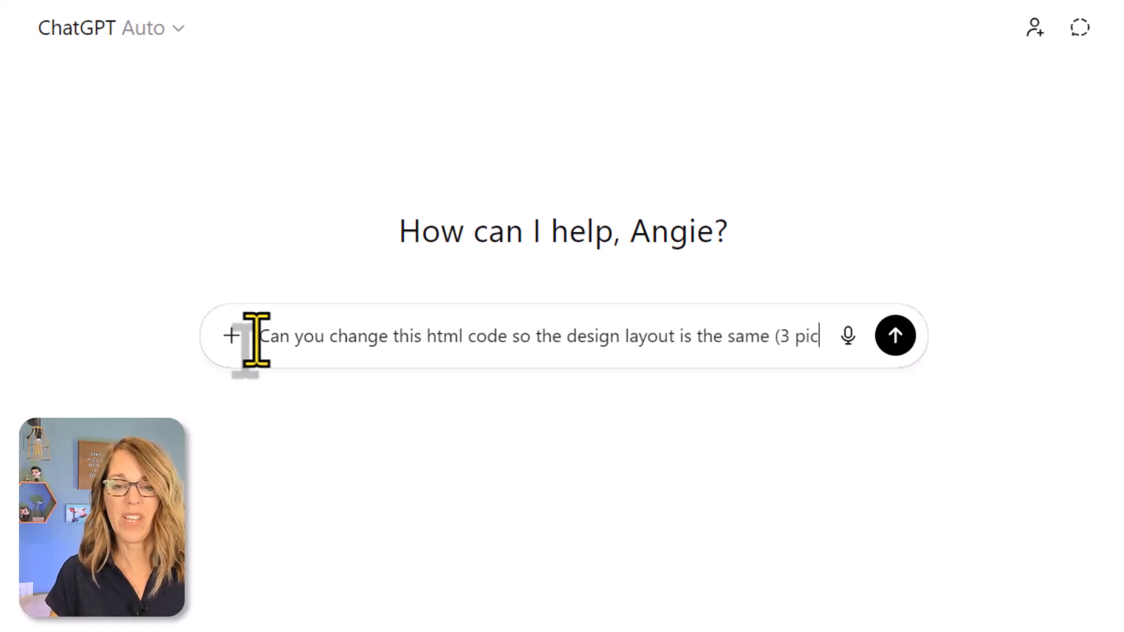
type("tures sp")
key("BackSpace")
type("spread o")
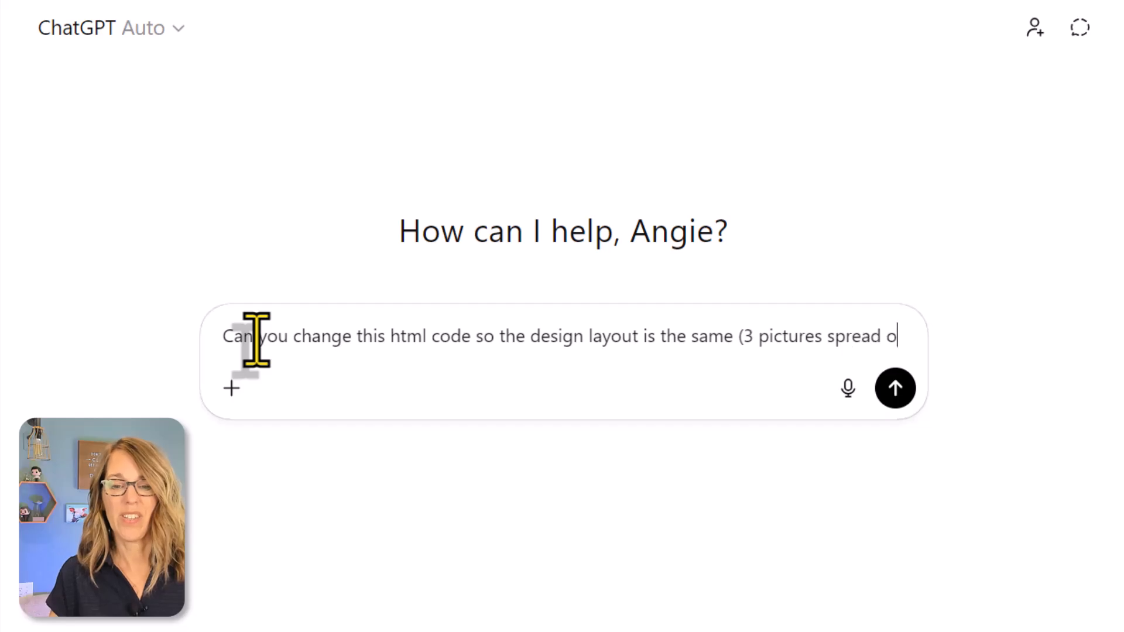
type("ut across the ")
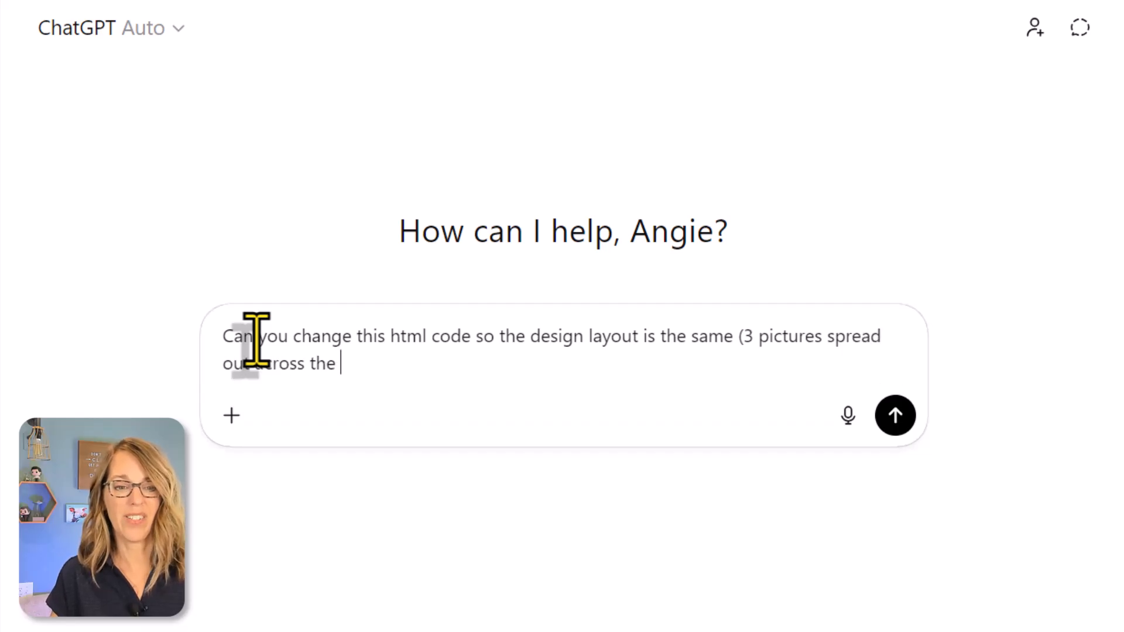
type("width of the page")
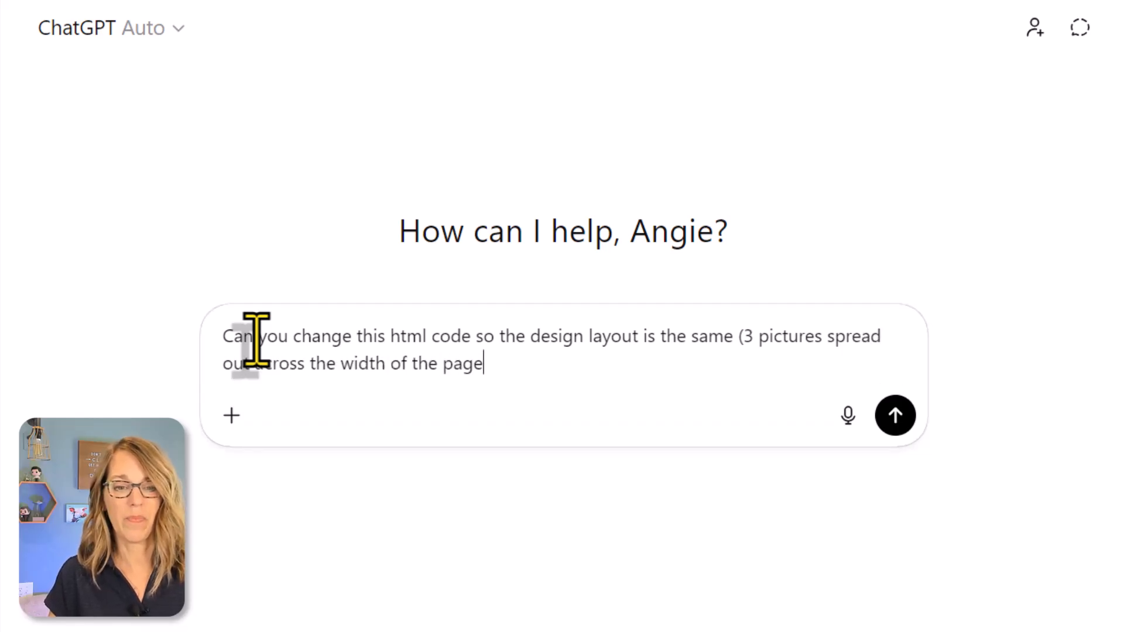
type("), but not using a table.")
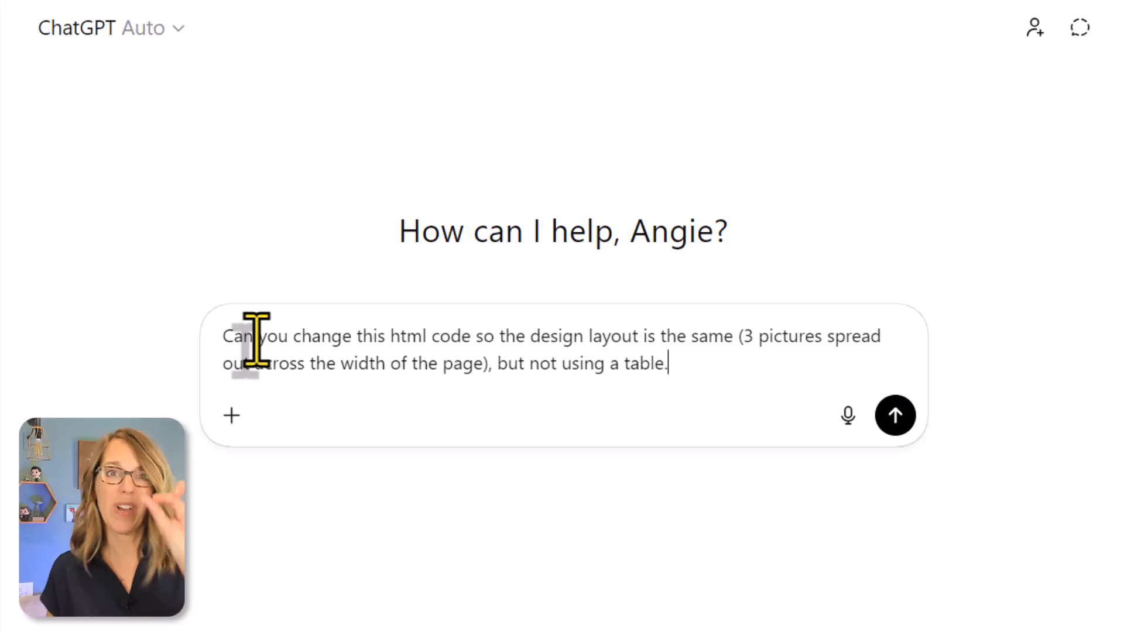
Paste the copied three-image table code on a new line below the request and send the prompt.
key("shift+Return")
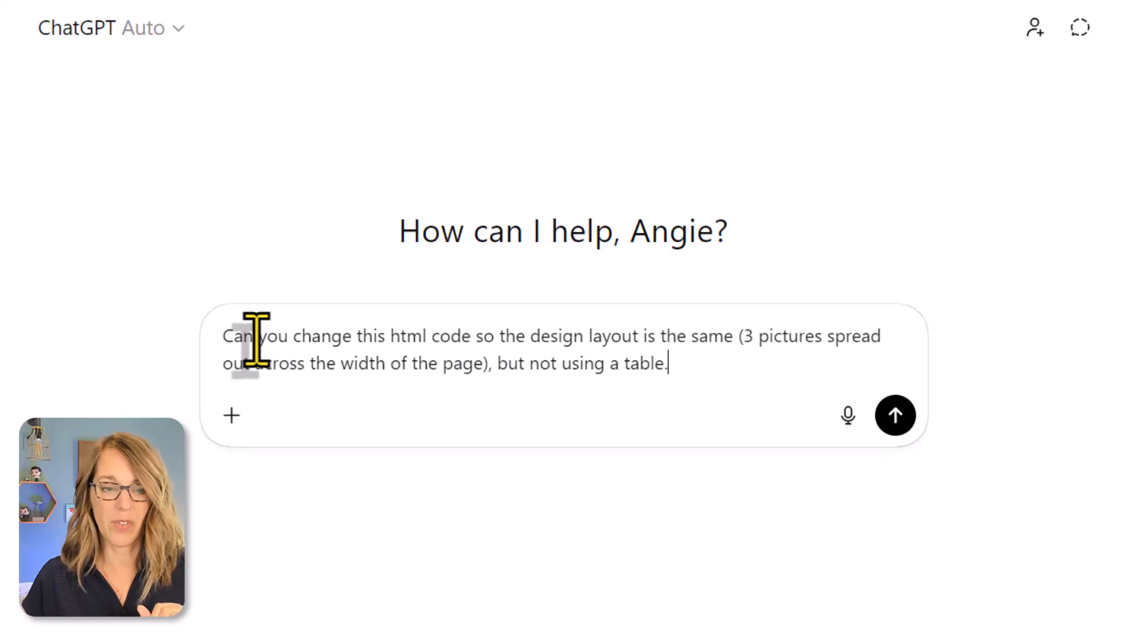
key("shift+Return")
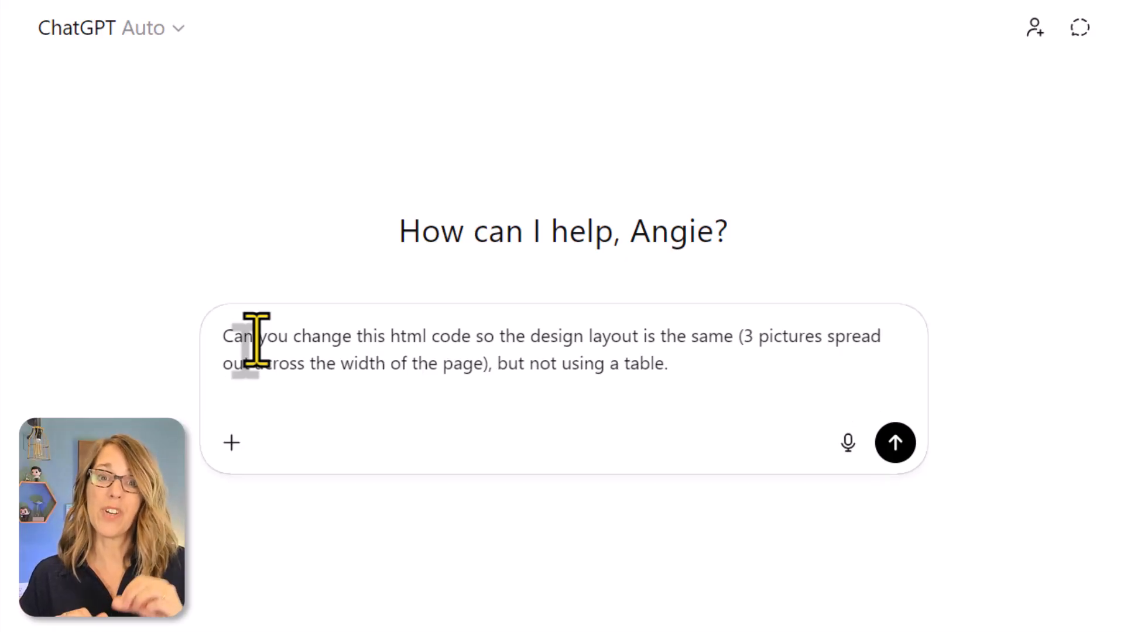
key("ctrl+v")
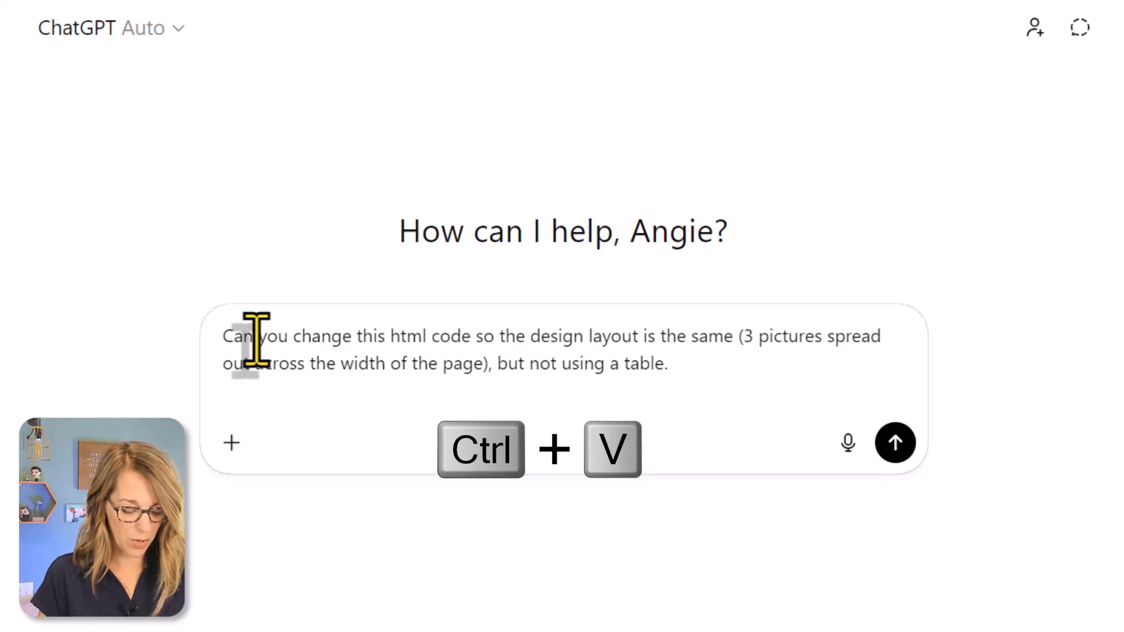
key("ctrl+v")
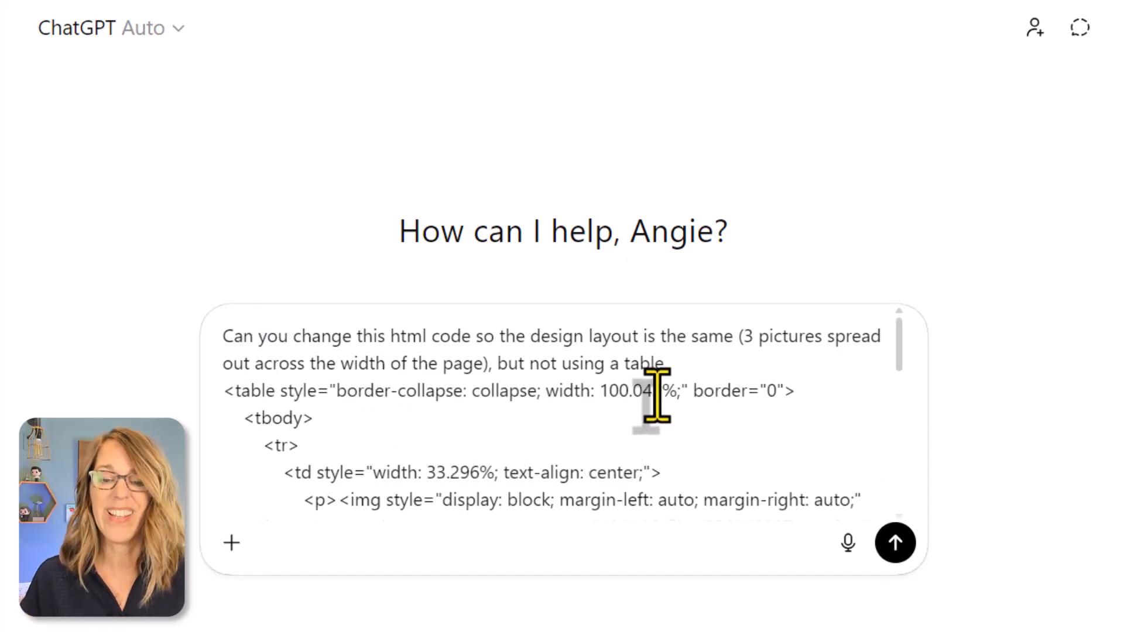
left_click(896, 543)
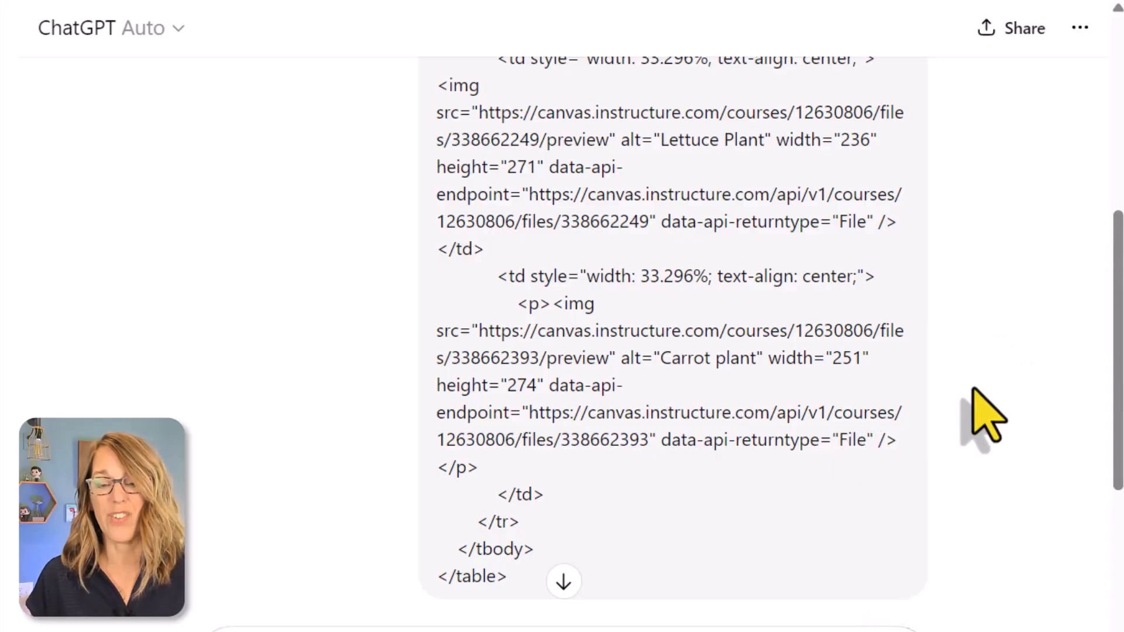
Look through the reply and copy the complete HTML code of its table-free Flexbox version.
scroll(999, 418, "down", 3)
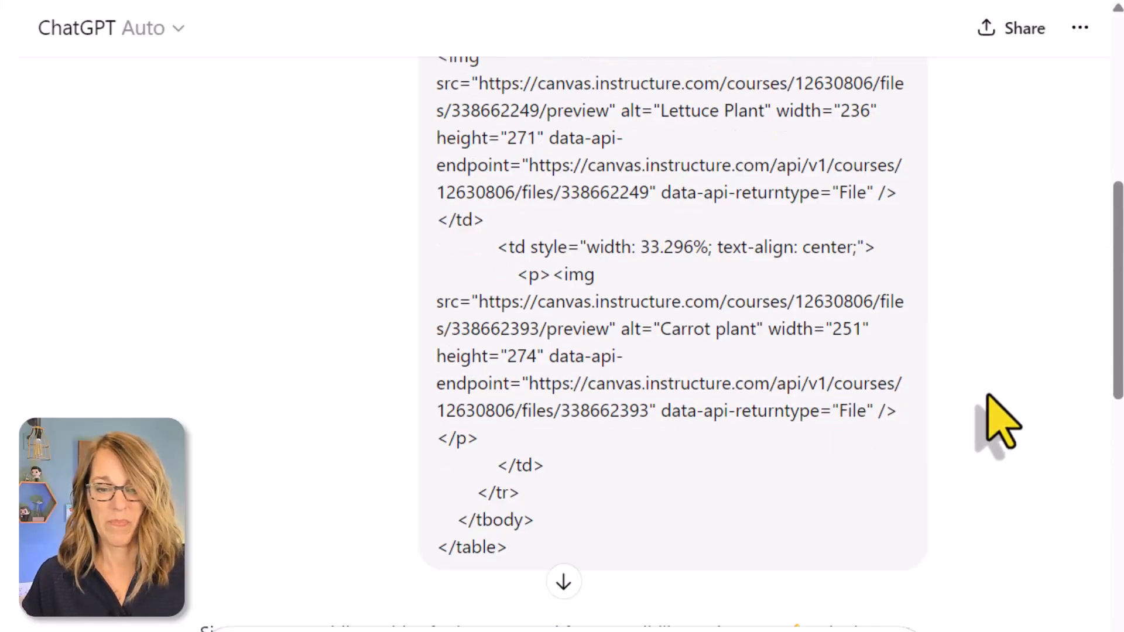
scroll(998, 418, "down", 15)
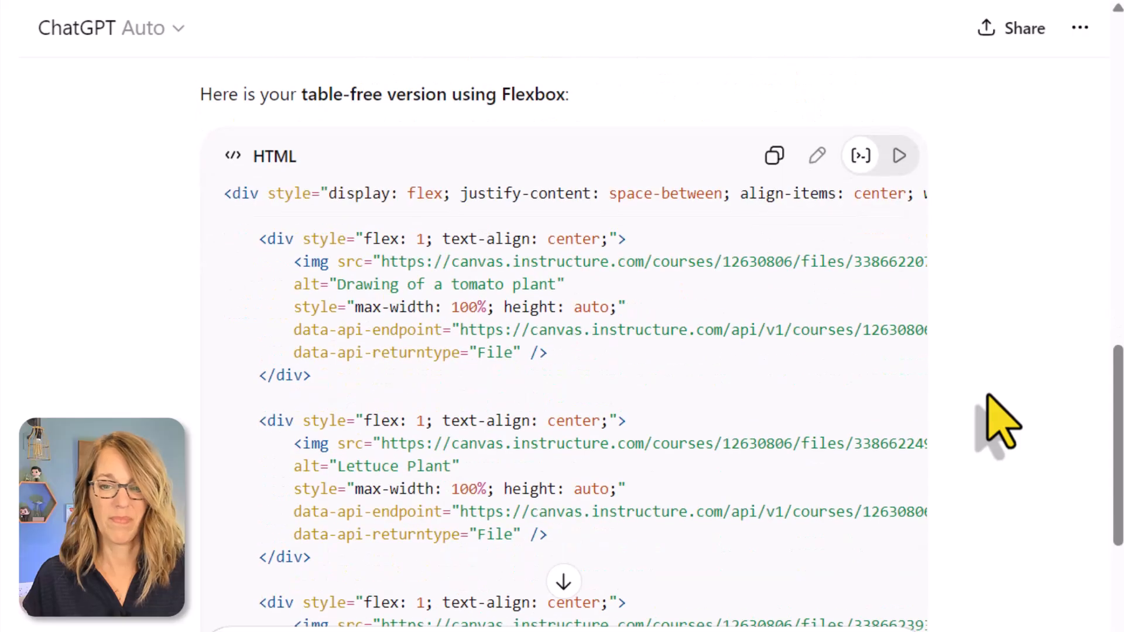
scroll(999, 419, "down", 10)
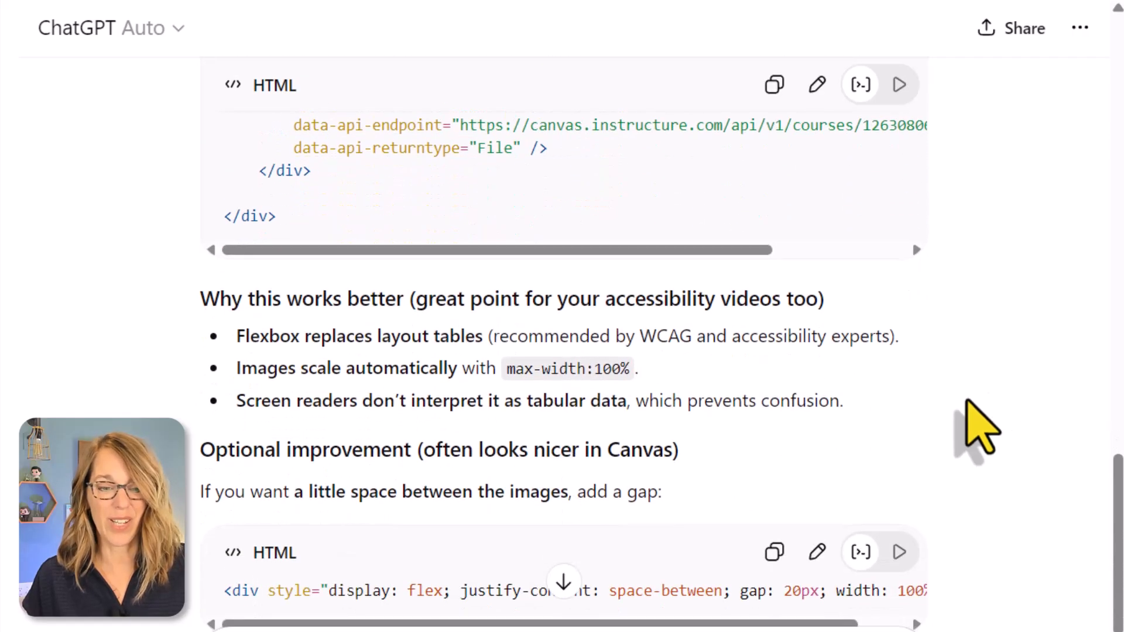
scroll(973, 403, "up", 5)
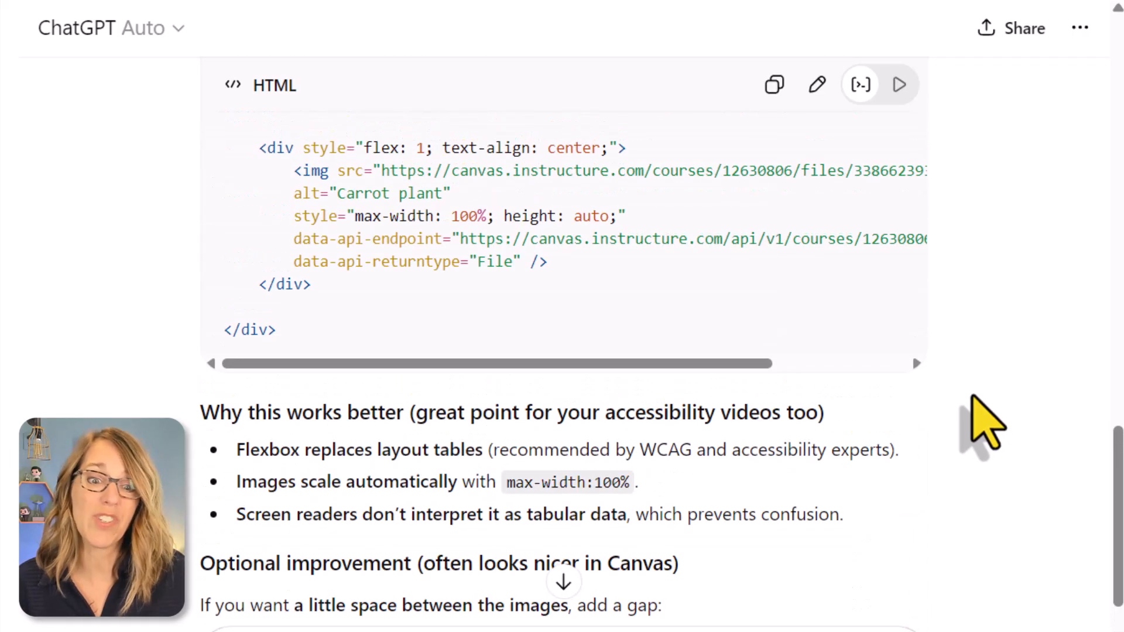
scroll(973, 421, "up", 4)
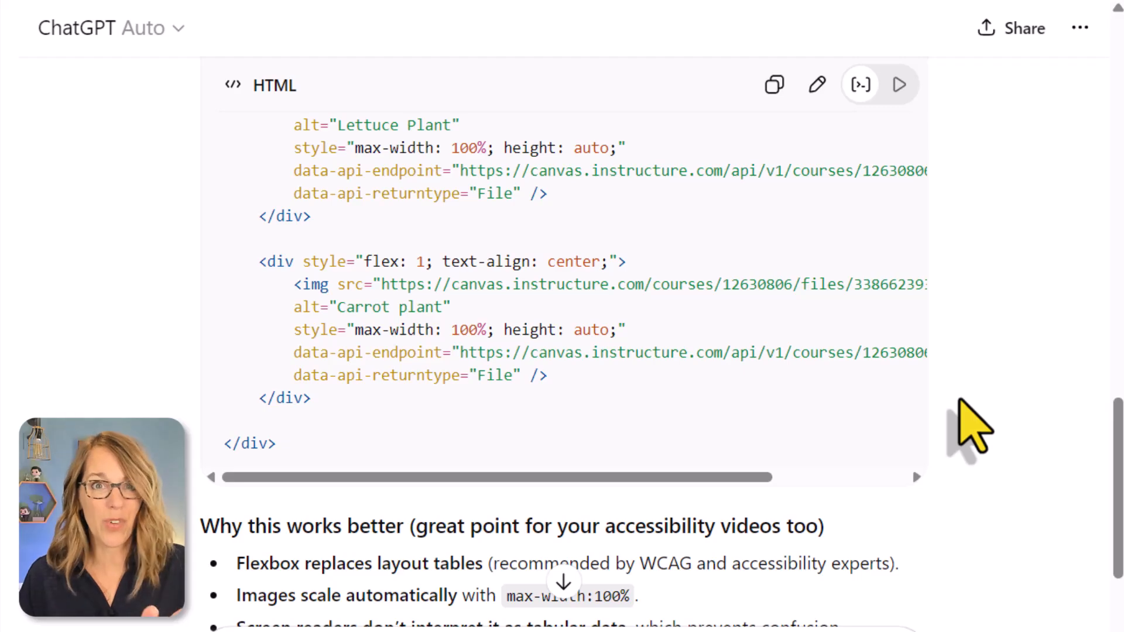
scroll(960, 401, "up", 4)
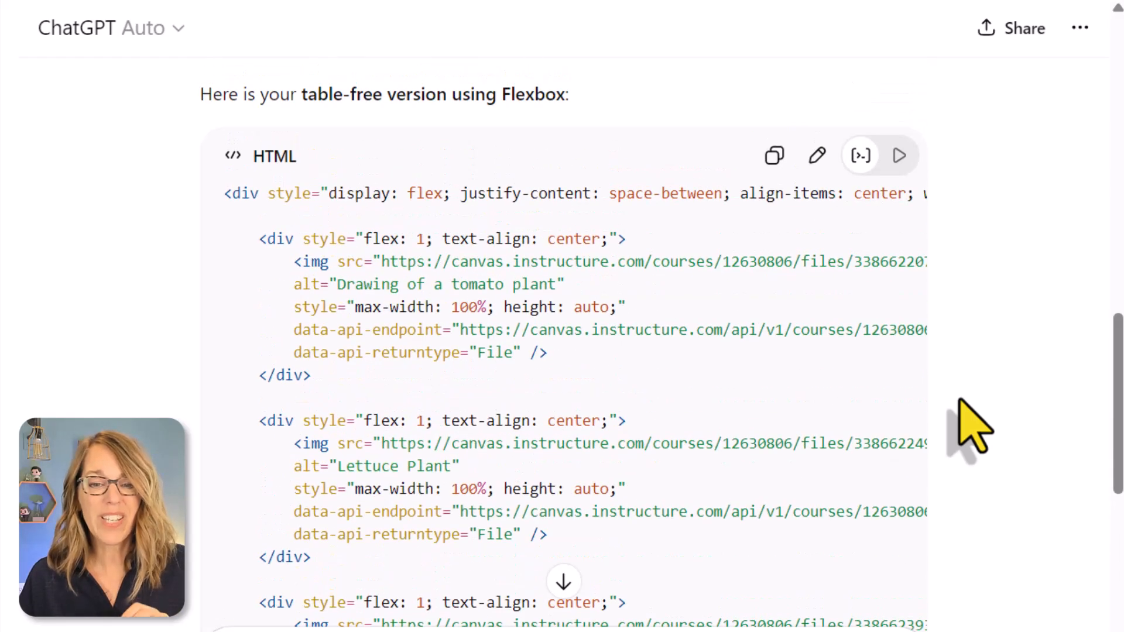
left_click(772, 156)
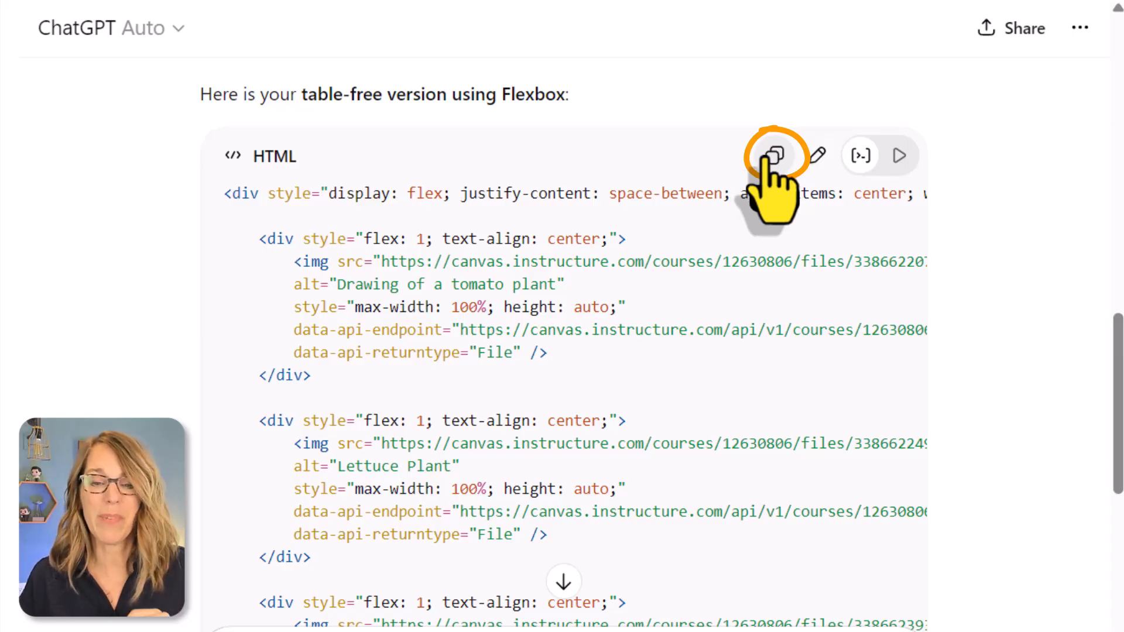
left_click(772, 155)
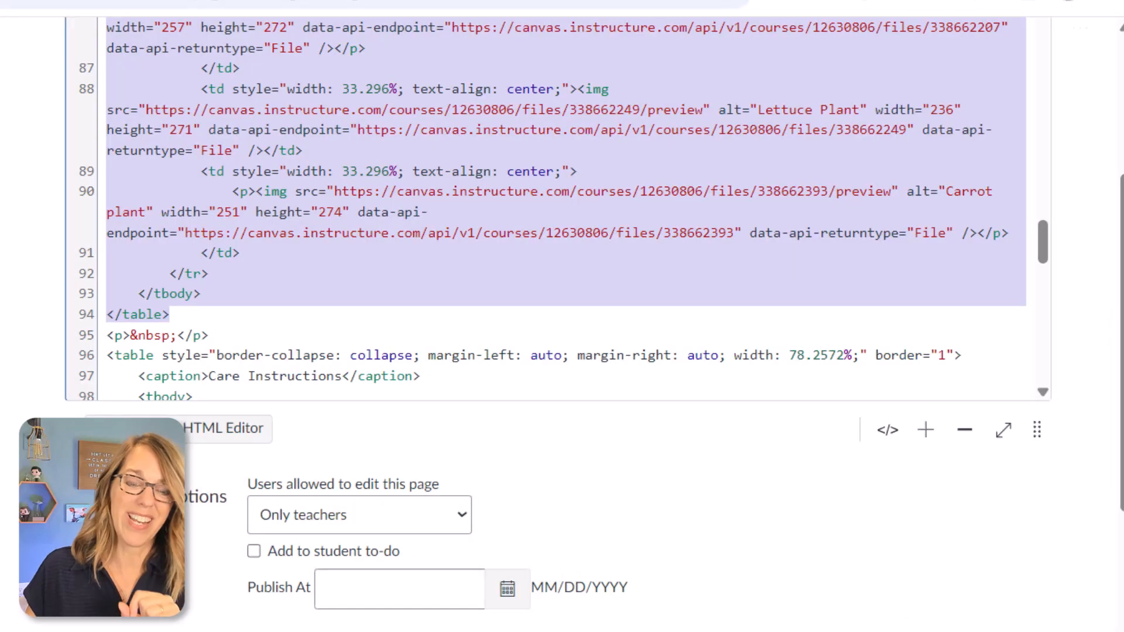
Back in the Canvas HTML editor, replace the three-image layout table's code, from its opening table tag through </table>, with the copied Flexbox code.
scroll(586, 217, "up", 4)
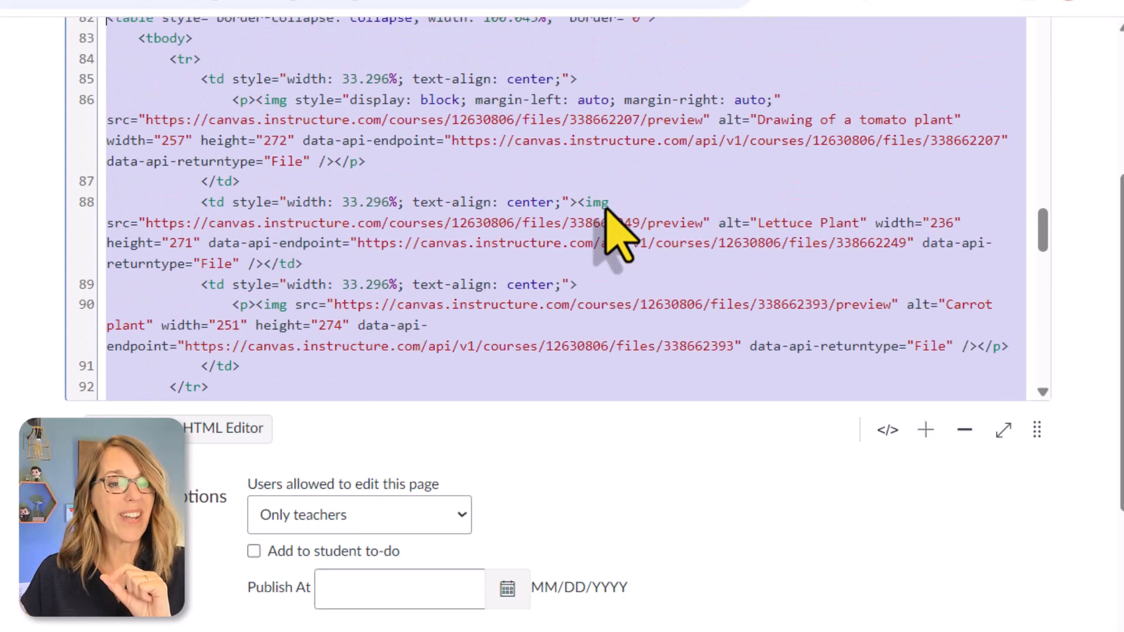
scroll(607, 209, "down", 2)
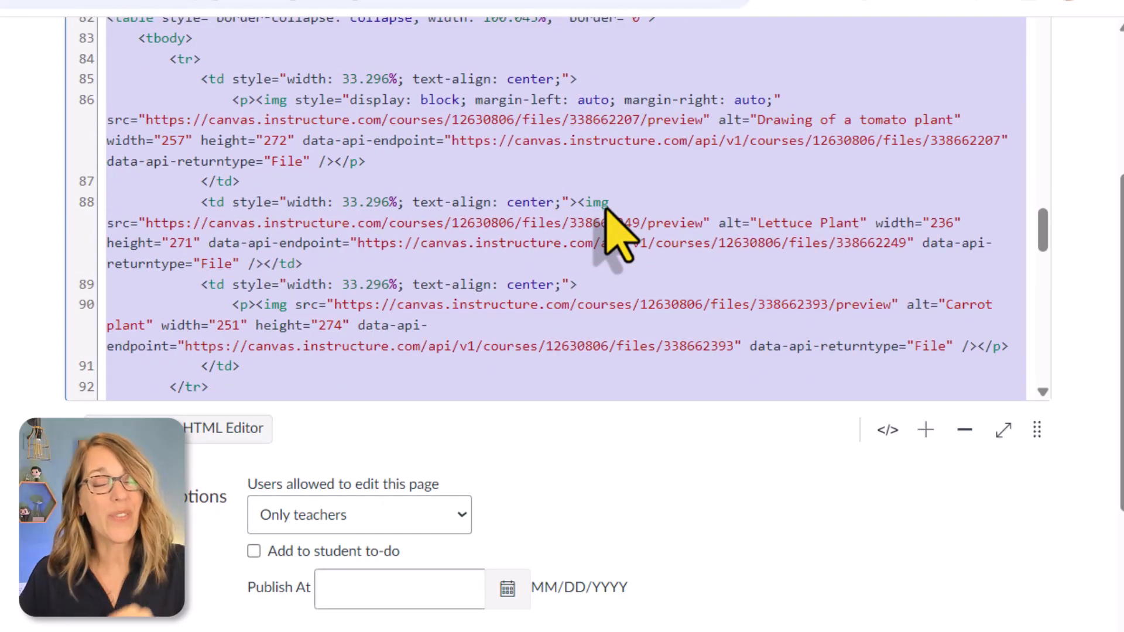
scroll(609, 223, "up", 2)
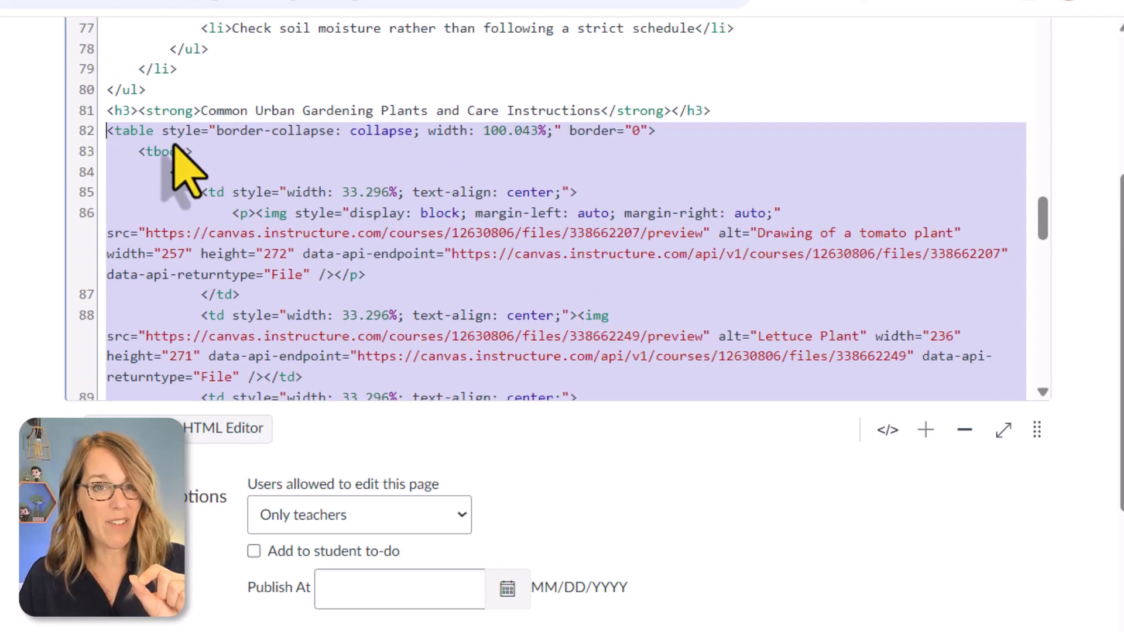
scroll(234, 187, "down", 5)
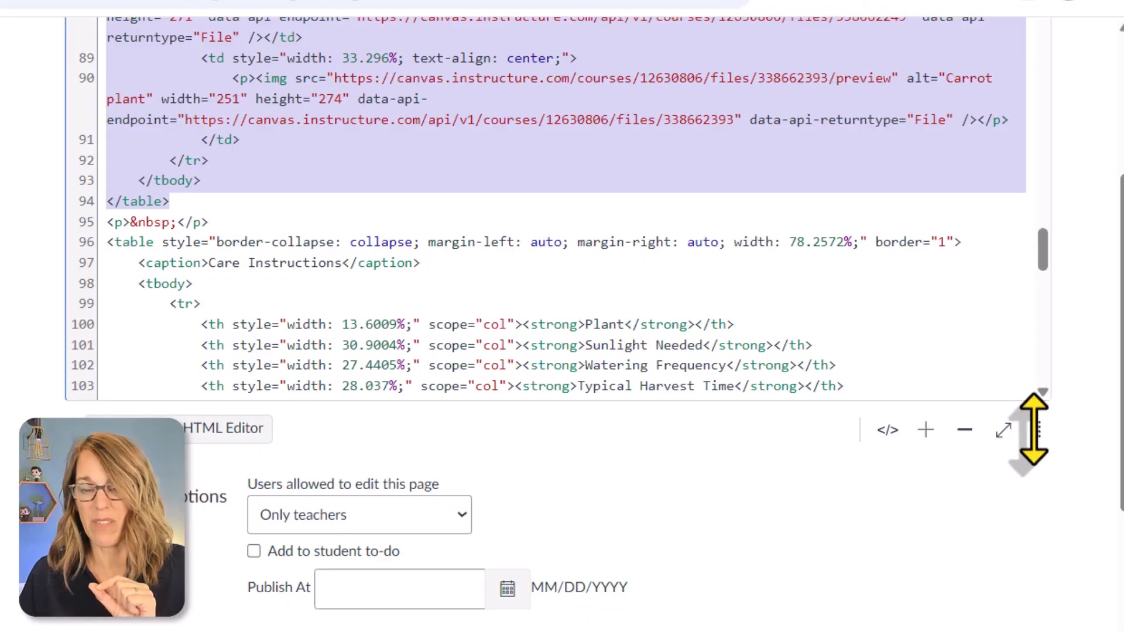
left_click_drag(1033, 430, 1046, 624)
scroll(904, 457, "up", 10)
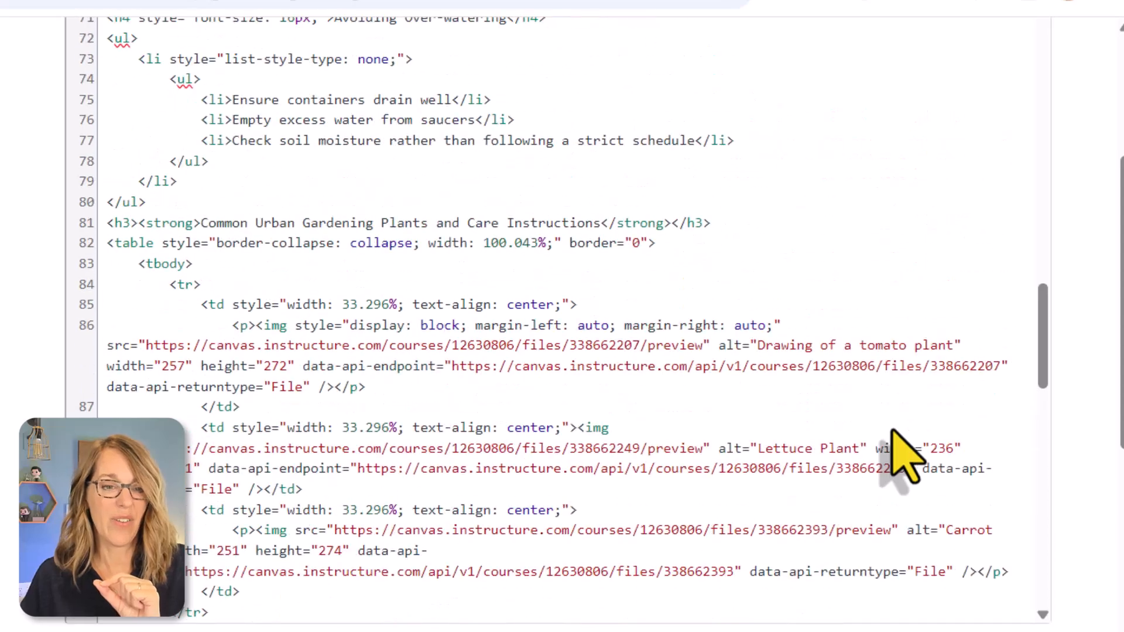
left_click_drag(107, 245, 199, 386)
scroll(465, 428, "up", 3)
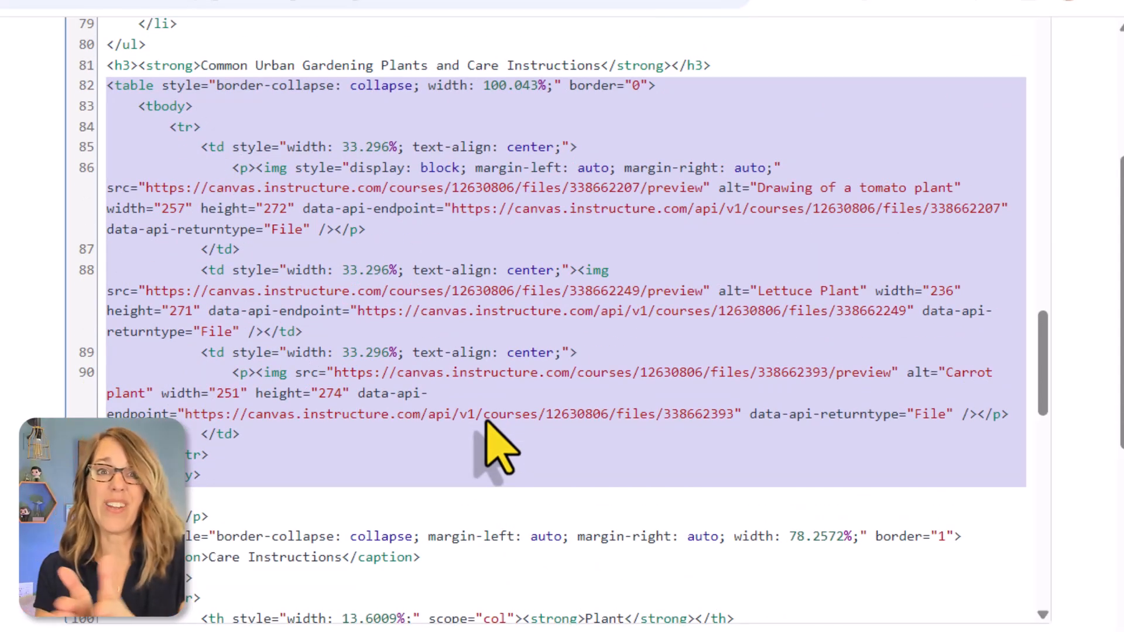
key("ctrl+v")
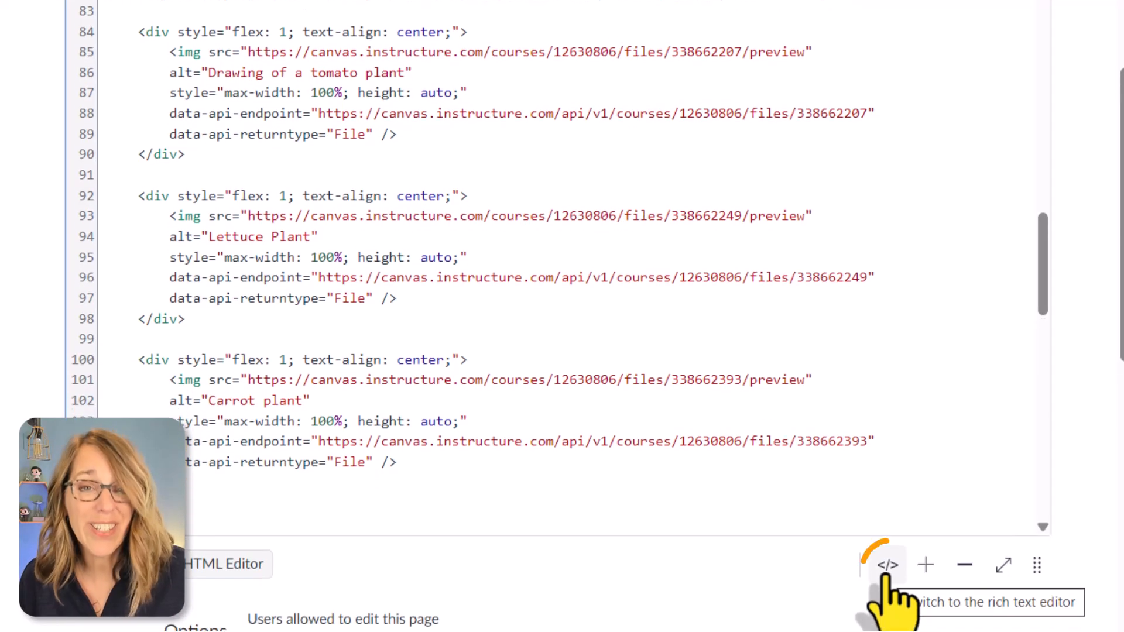
Return the page to the rich text editor and check the three plant images above the Care Instructions table, enlarging the editing area.
left_click(888, 565)
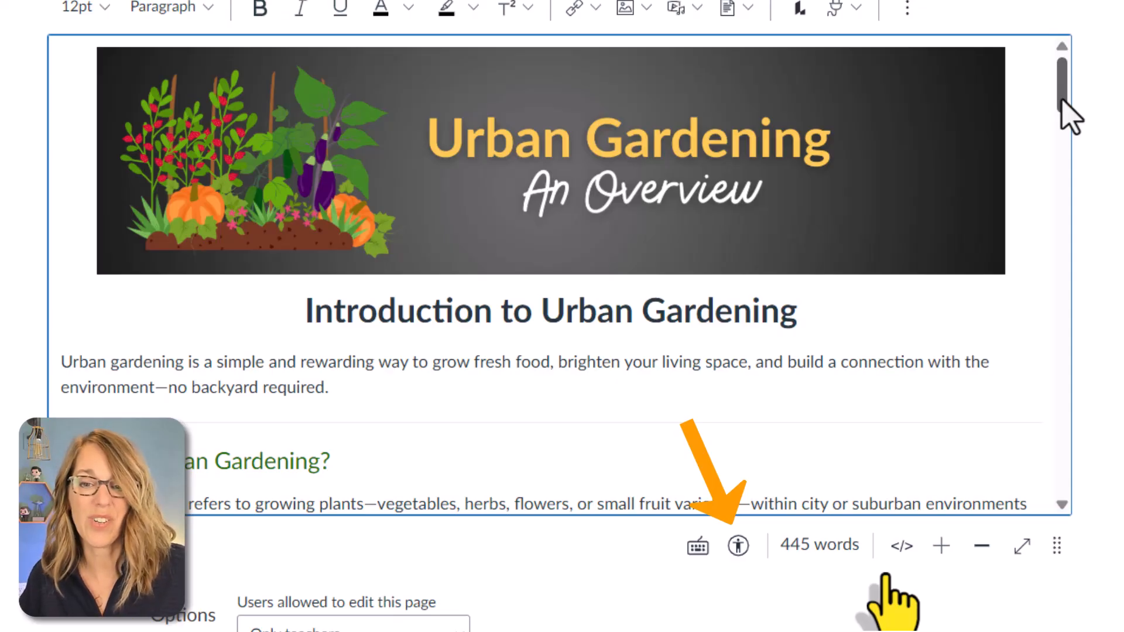
left_click_drag(1062, 100, 1059, 375)
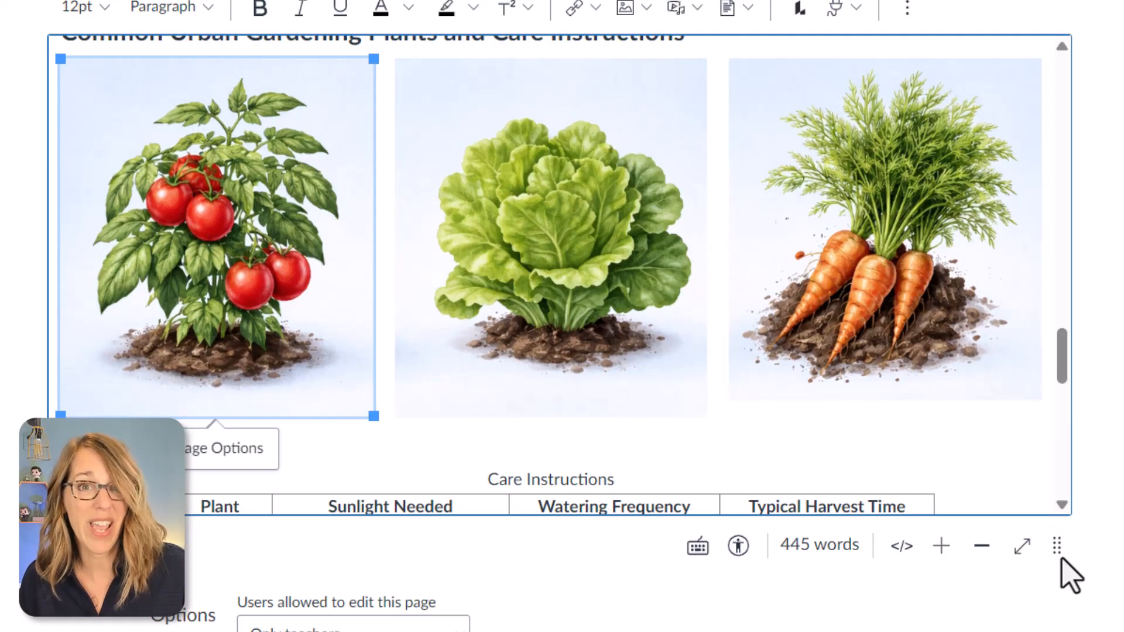
left_click_drag(1060, 545, 1069, 616)
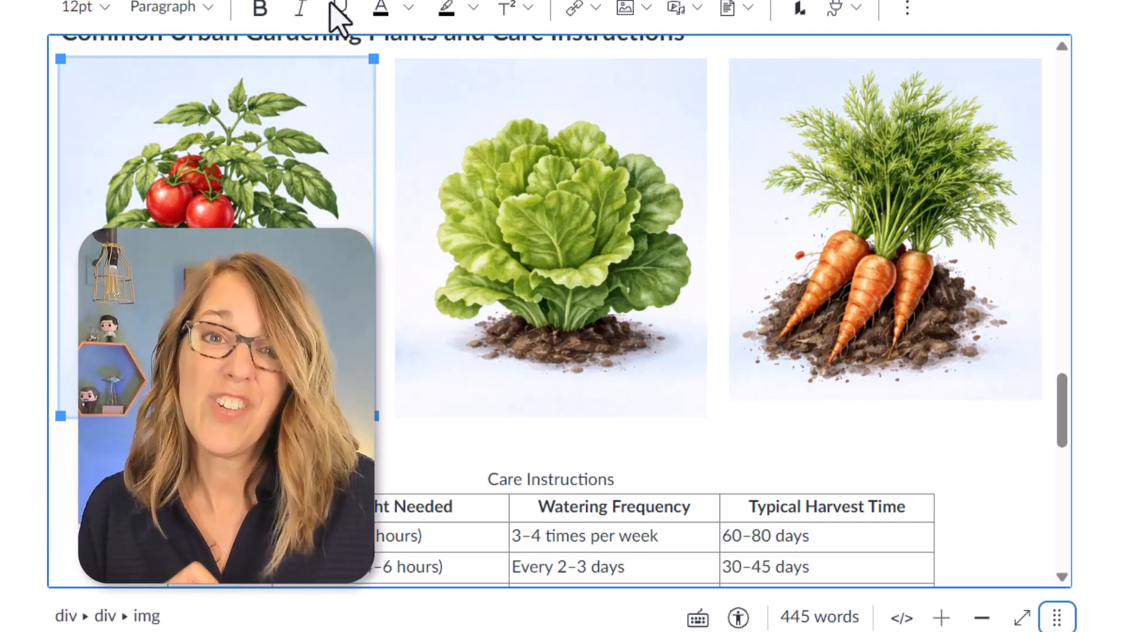